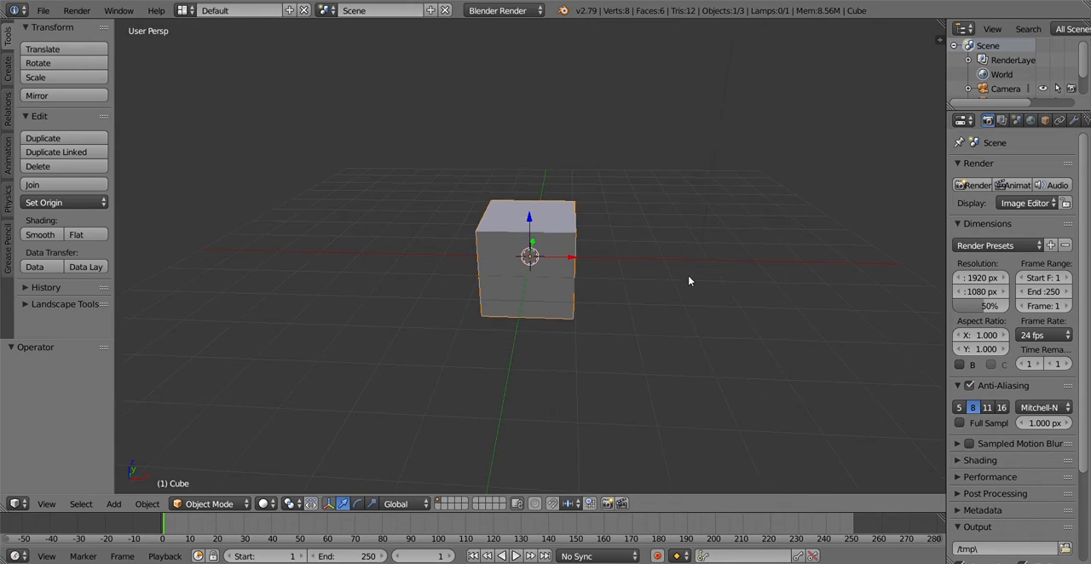
Scale the default cube down uniformly to about 0.8 of its size
key("s")
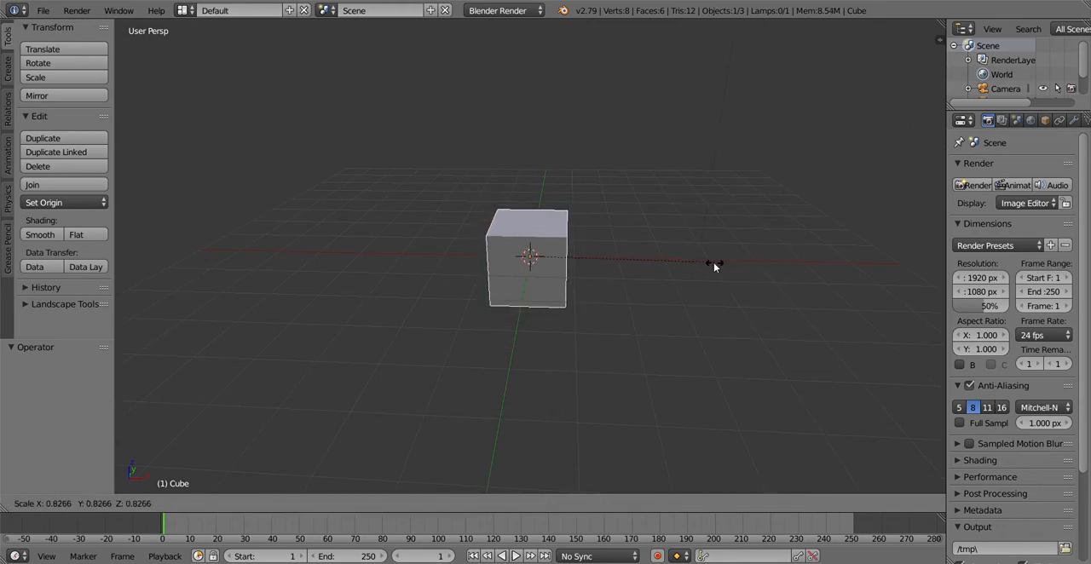
left_click(709, 267)
scroll(694, 263, "up", 4)
middle_click_drag(710, 282, 743, 279)
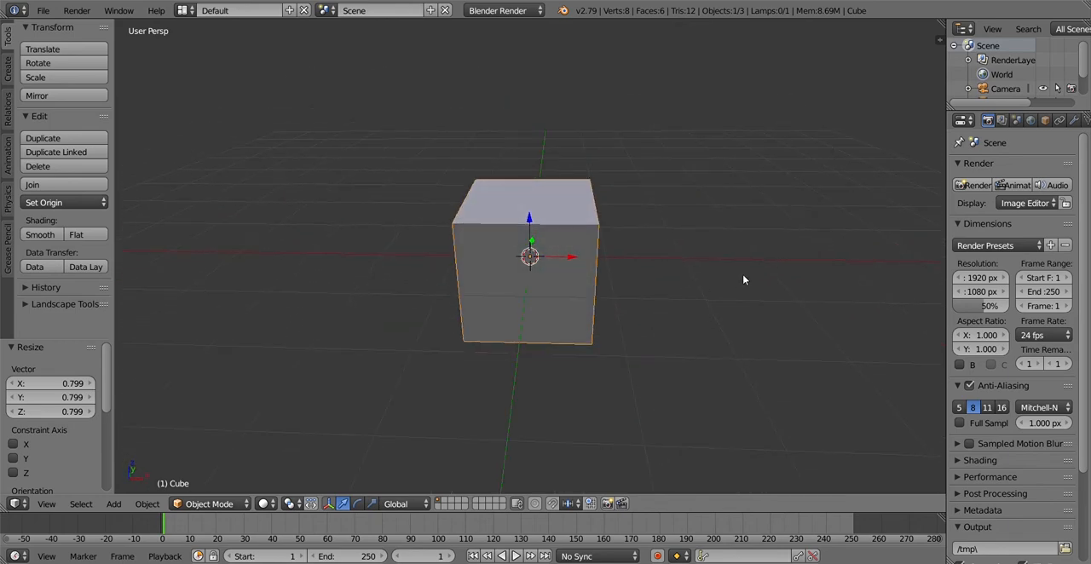
Scale the cube along the X axis to about 0.07 to make a thin slab
key("s")
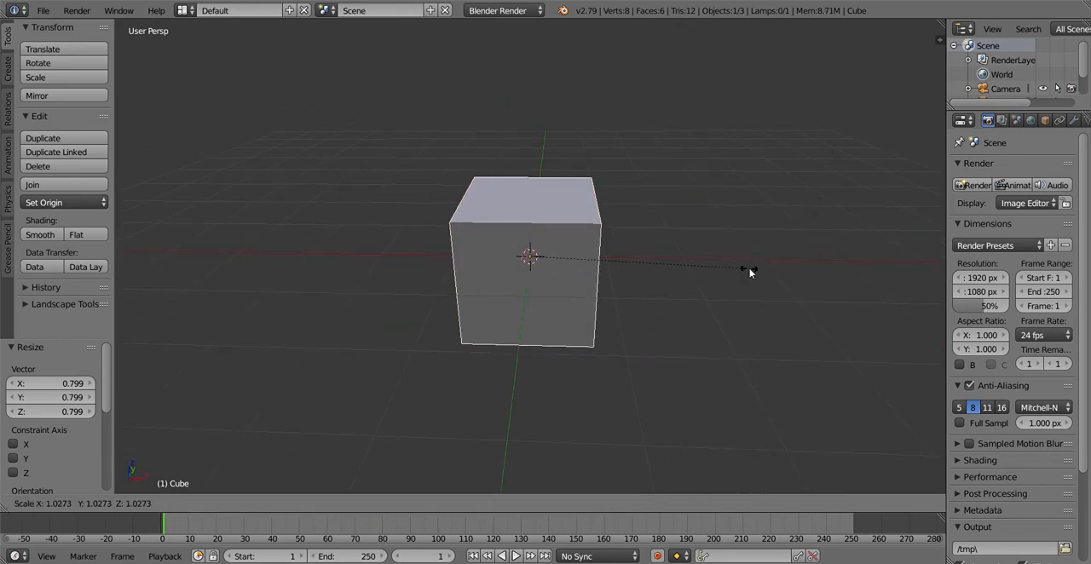
key("x")
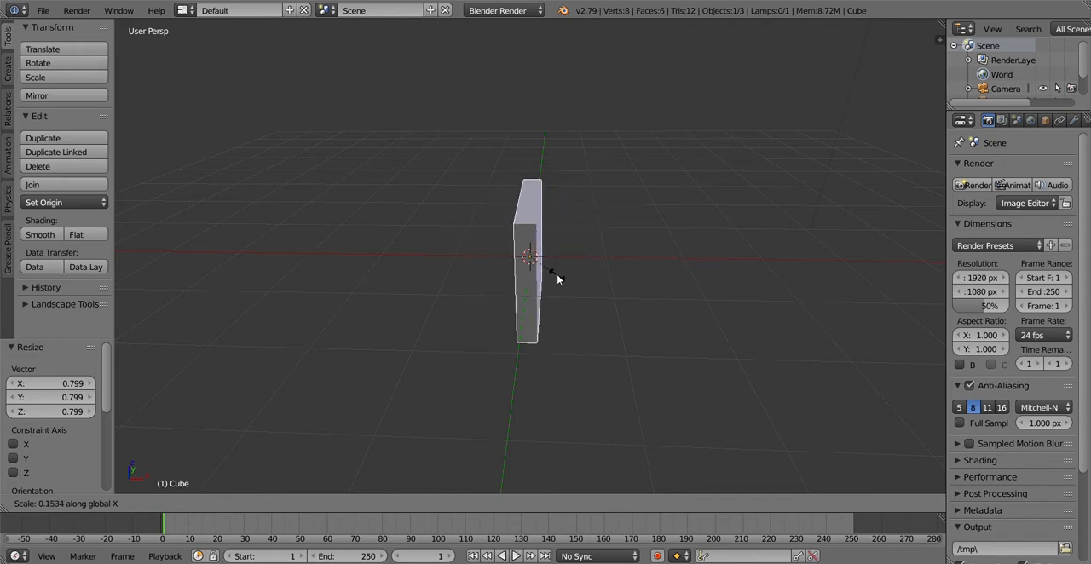
left_click(568, 279)
middle_click_drag(567, 279, 527, 247)
scroll(522, 247, "down", 3)
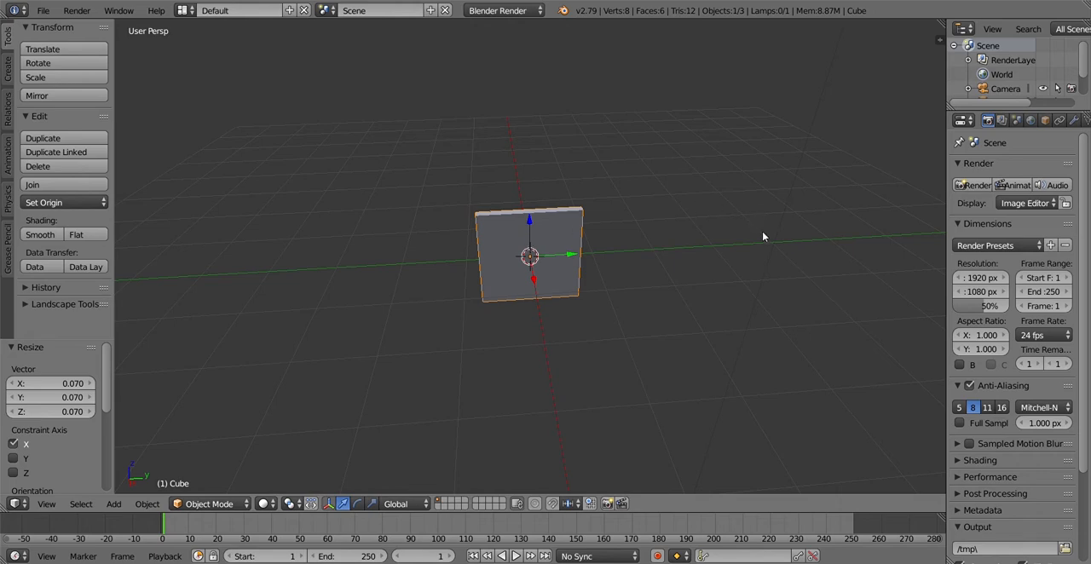
Narrow the slab along the Y axis into an upright plank and raise it about 0.8 along Z
key("s")
key("y")
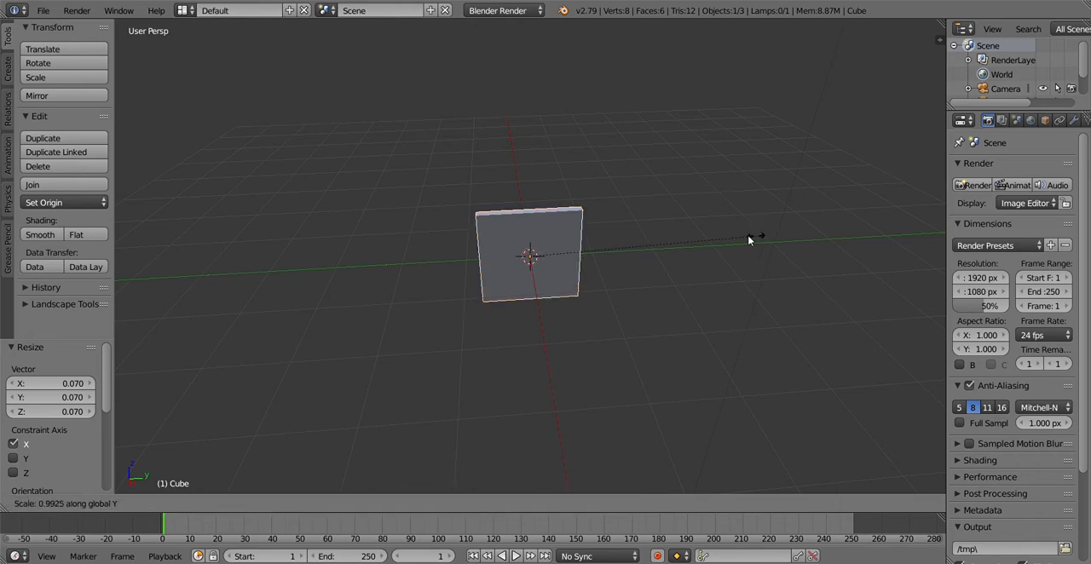
left_click(583, 256)
left_click_drag(529, 226, 528, 176)
middle_click_drag(528, 175, 499, 263)
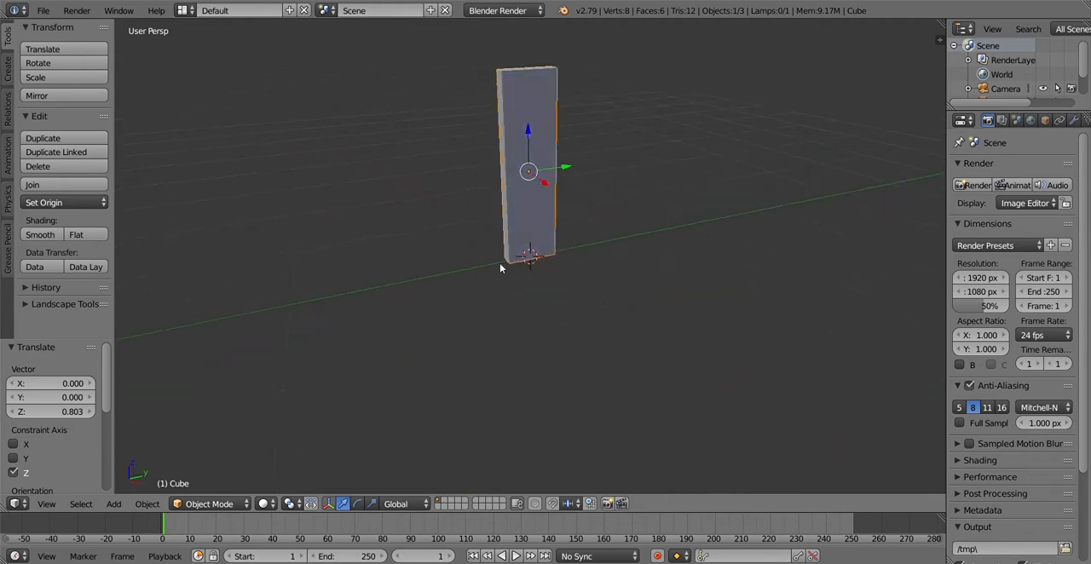
Add one vertical loop cut down the middle of the plank's broad face in Edit Mode
middle_click_drag(601, 281, 596, 319)
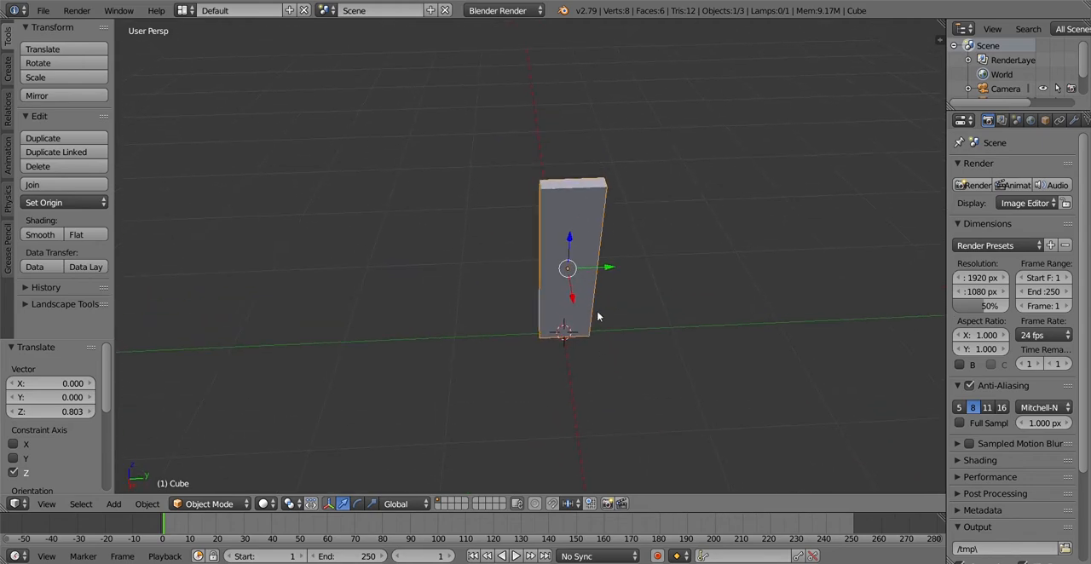
key("Tab")
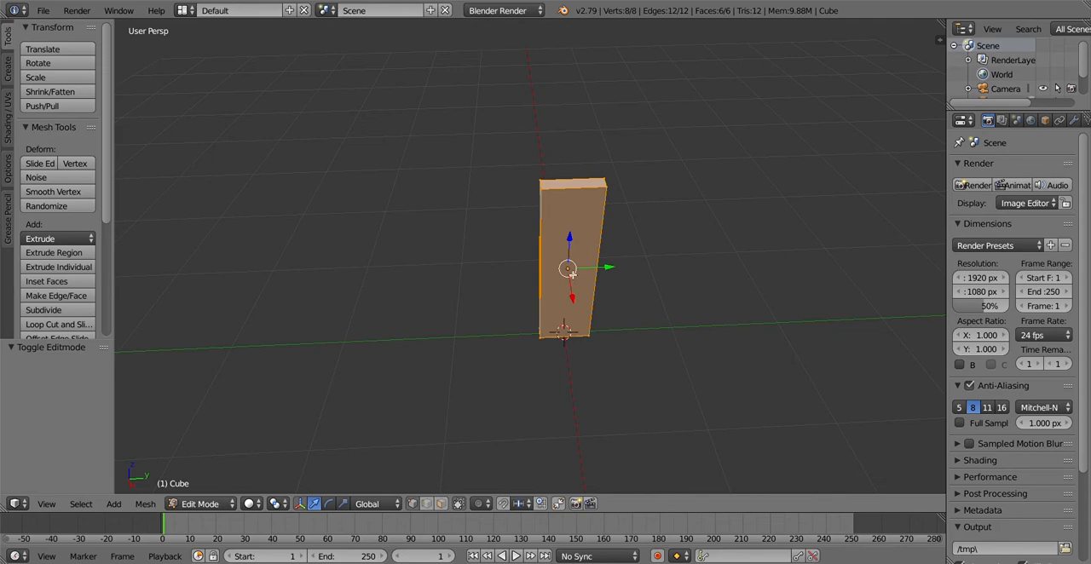
key("ctrl+r")
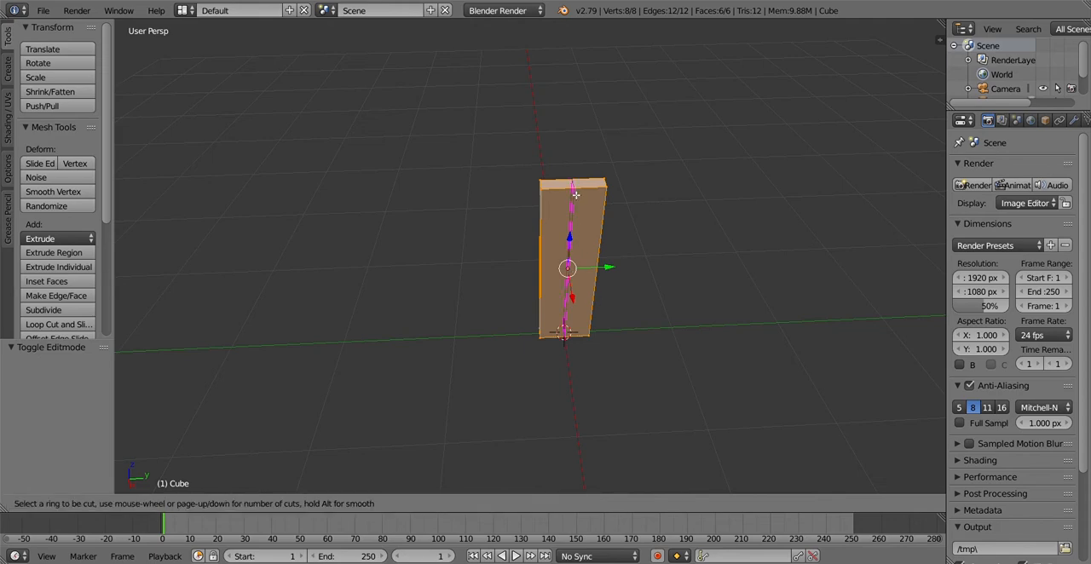
left_click(575, 195)
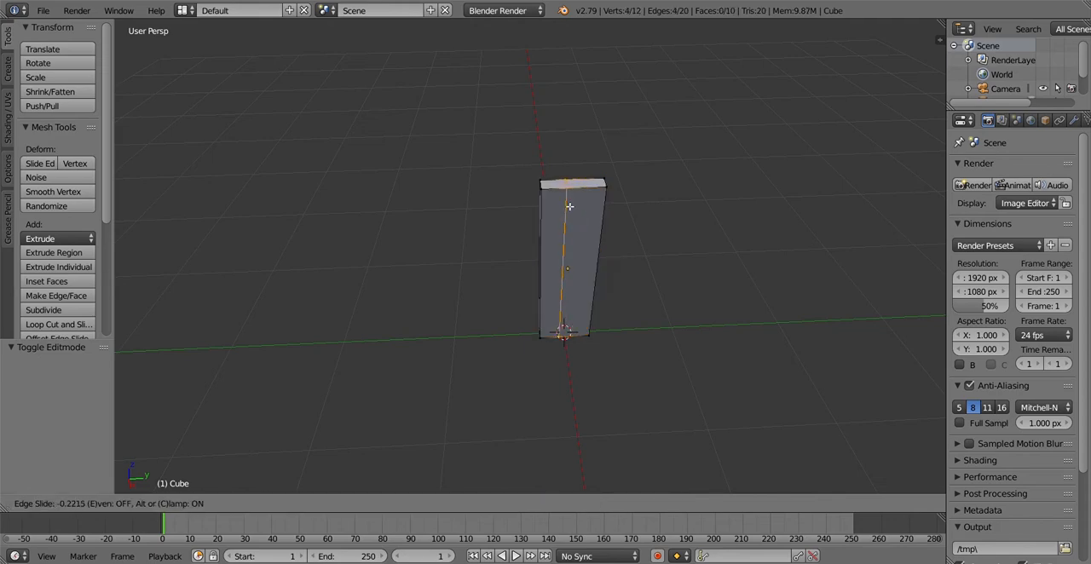
left_click(577, 214)
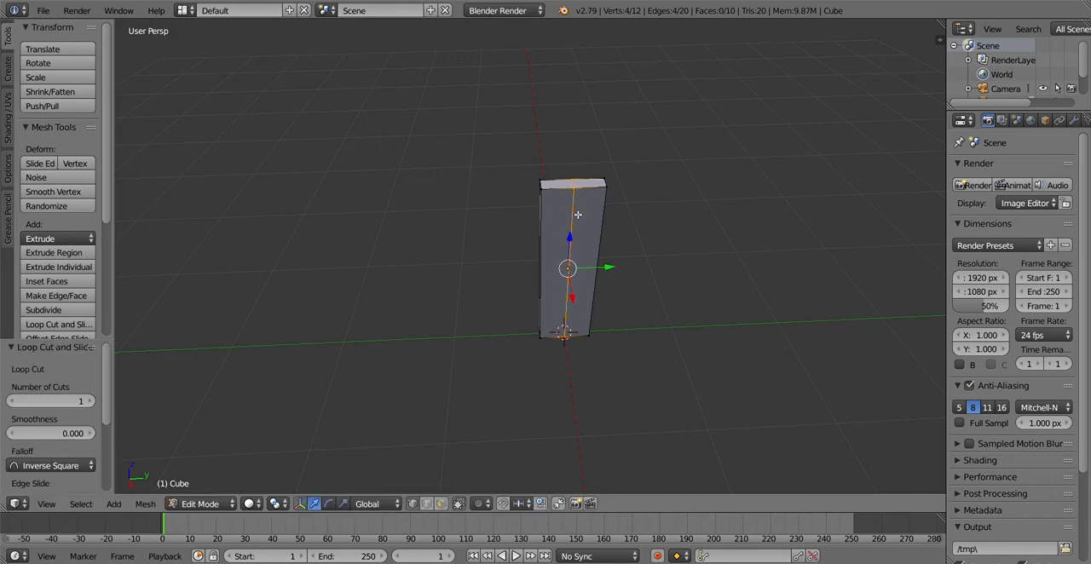
Raise the centre edge of the plank's top face along Z to form a pointed tip, and return to Object Mode
middle_click_drag(619, 191, 619, 243)
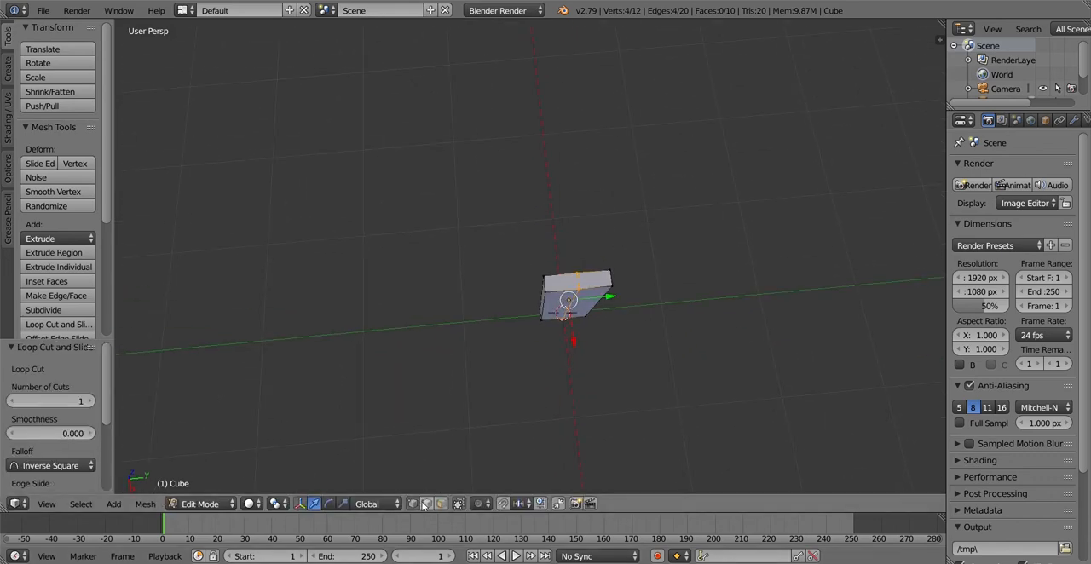
right_click(588, 290)
middle_click_drag(657, 387, 634, 295)
left_click_drag(567, 99, 565, 60)
middle_click_drag(632, 273, 721, 212)
key("Tab")
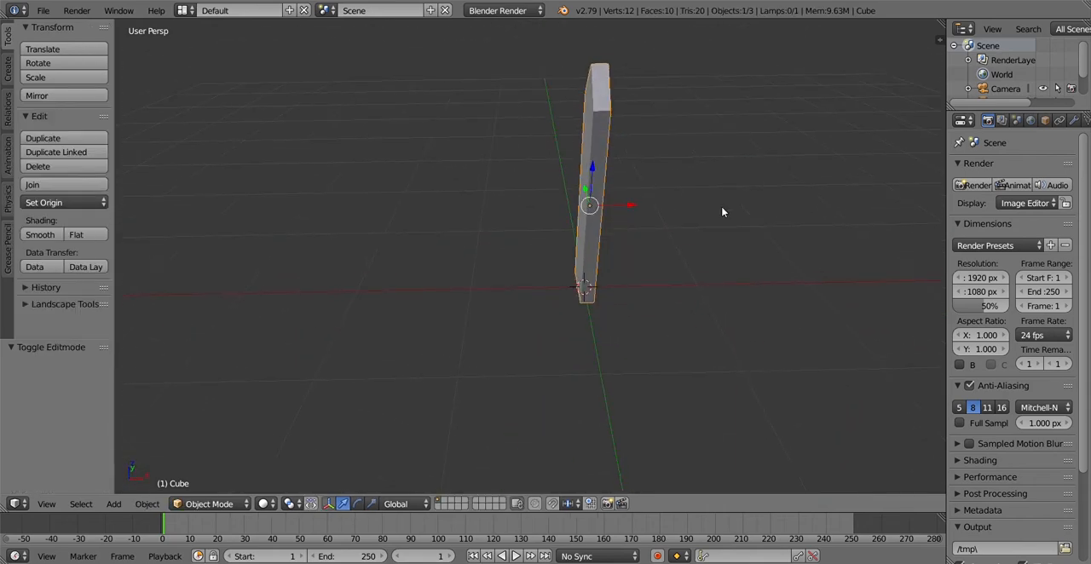
Thin the pointed plank by scaling it along the X axis to about 0.83
key("s")
key("x")
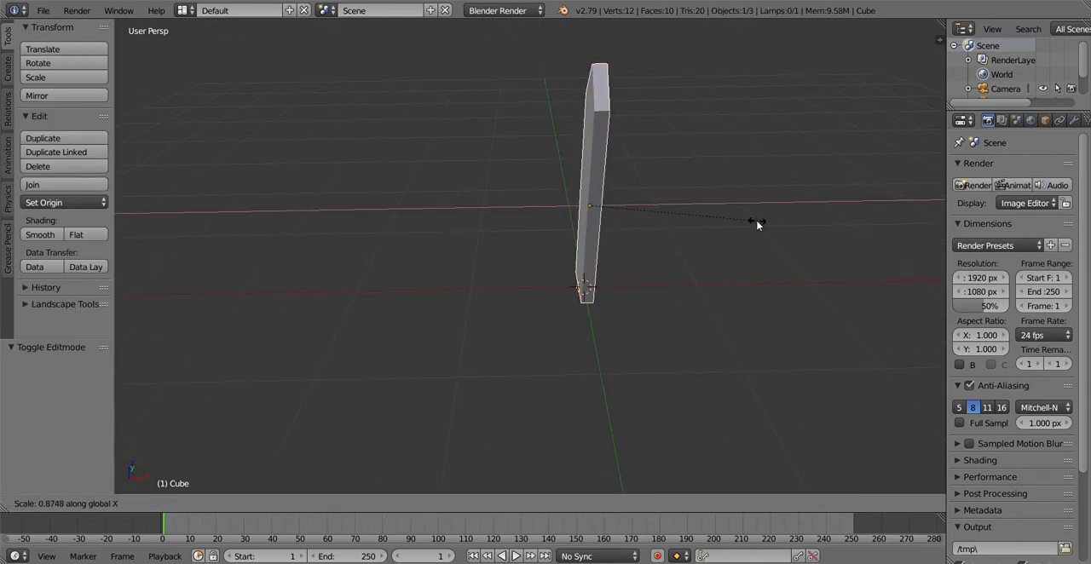
left_click(749, 226)
middle_click_drag(749, 226, 579, 320)
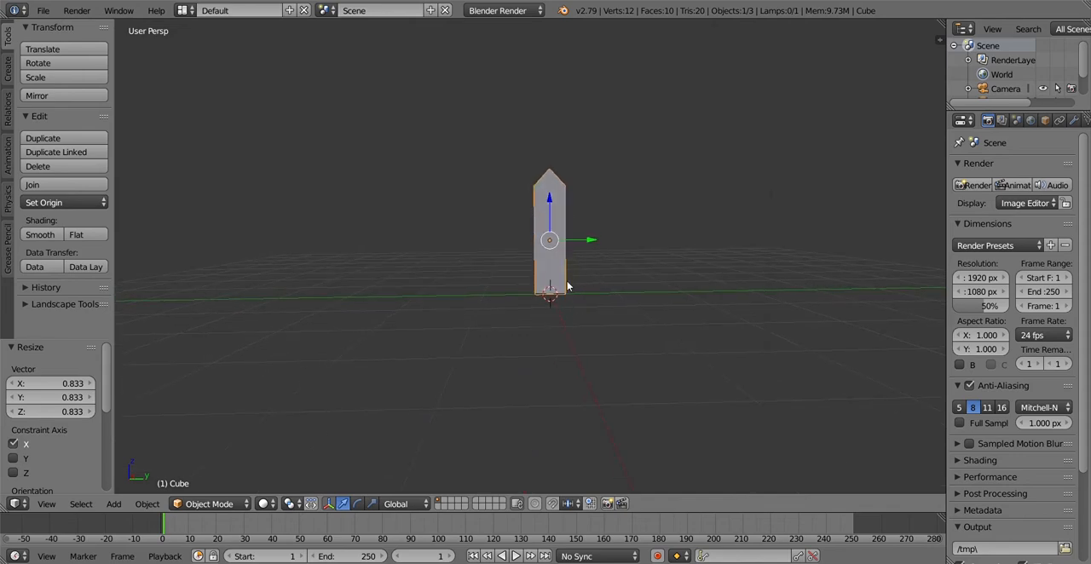
Split the 3D view into two side-by-side areas and hide the tool shelf in the new one
middle_click_drag(584, 279, 569, 314)
left_click_drag(943, 25, 518, 255)
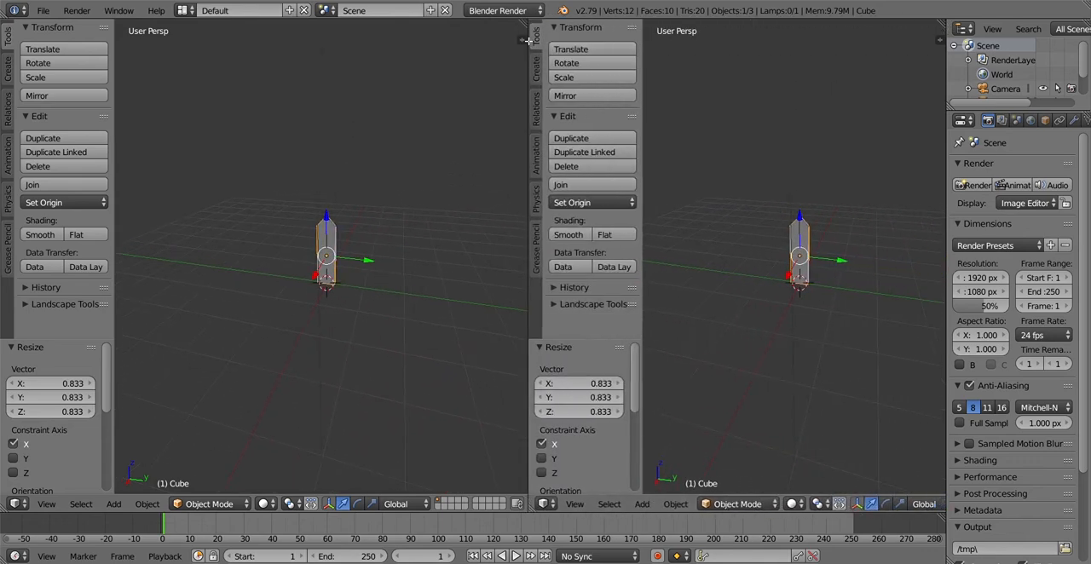
key("t")
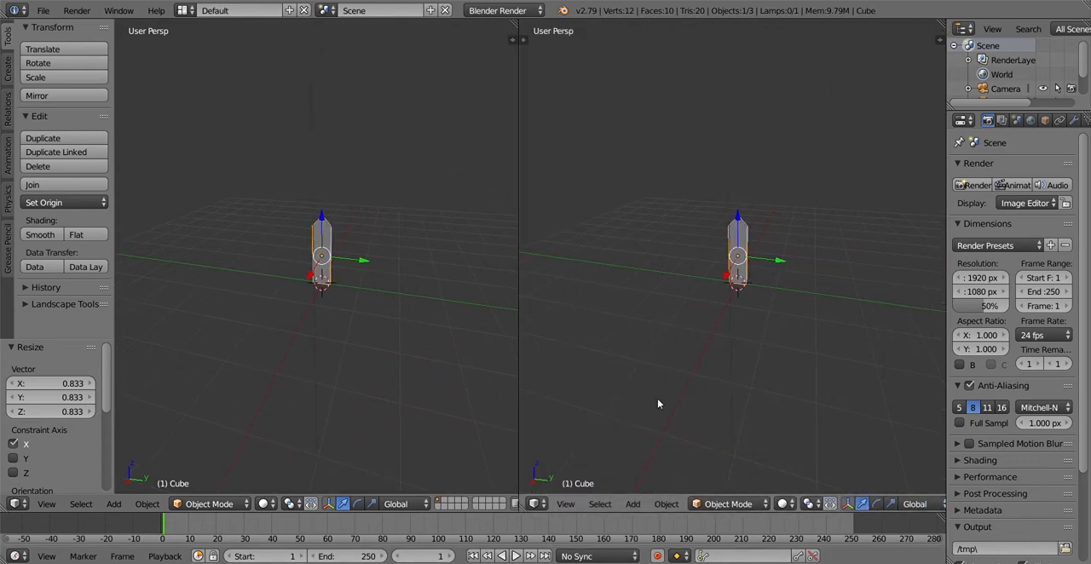
Switch the original 3D view to orthographic projection with the plank's broad face in close view
middle_click_drag(353, 336, 405, 335)
scroll(369, 320, "up", 4)
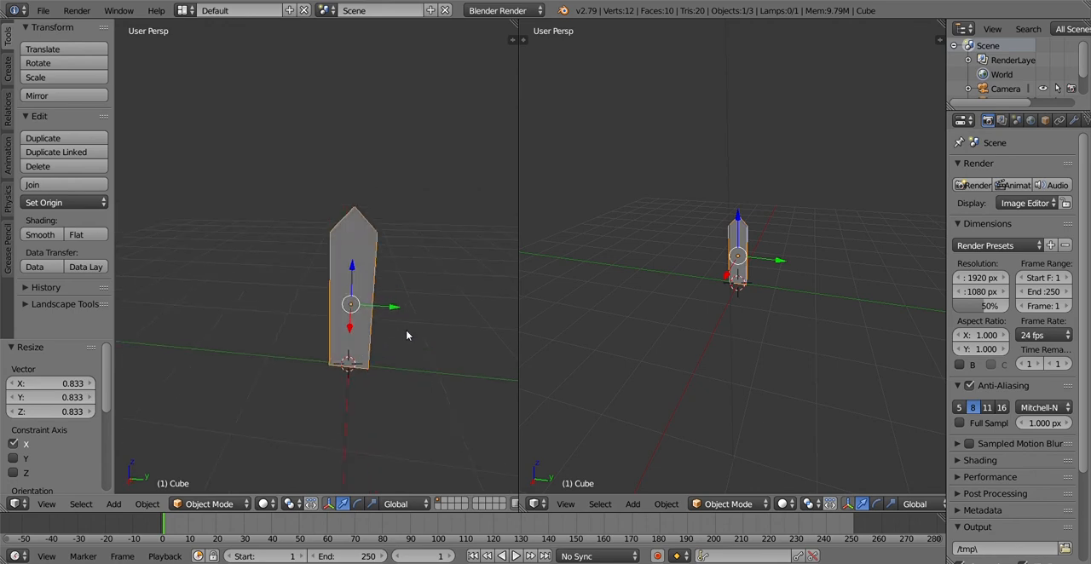
key("KP_5")
middle_click_drag(364, 288, 384, 298)
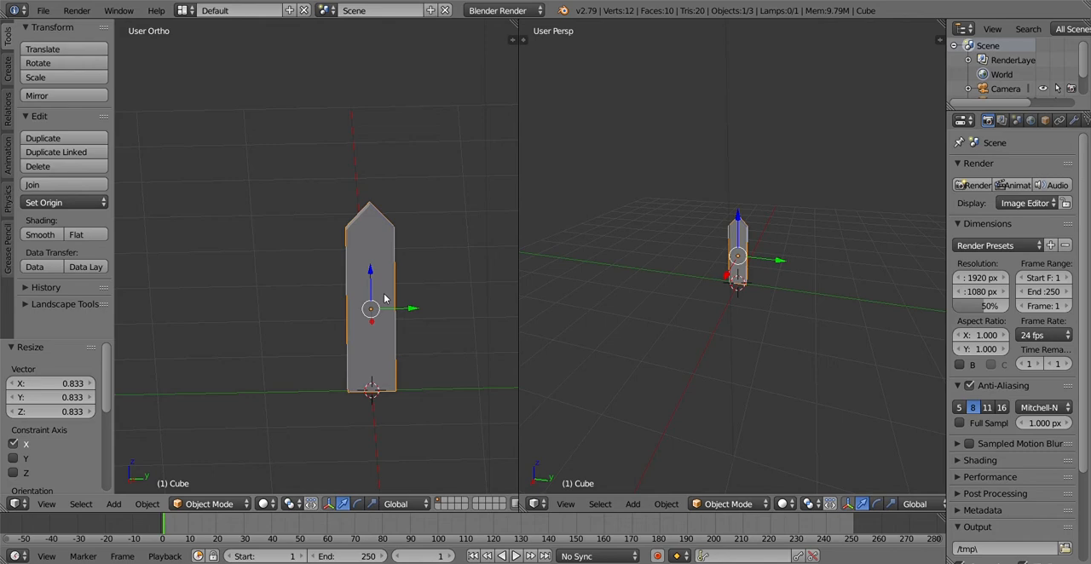
middle_click_drag(442, 306, 424, 299)
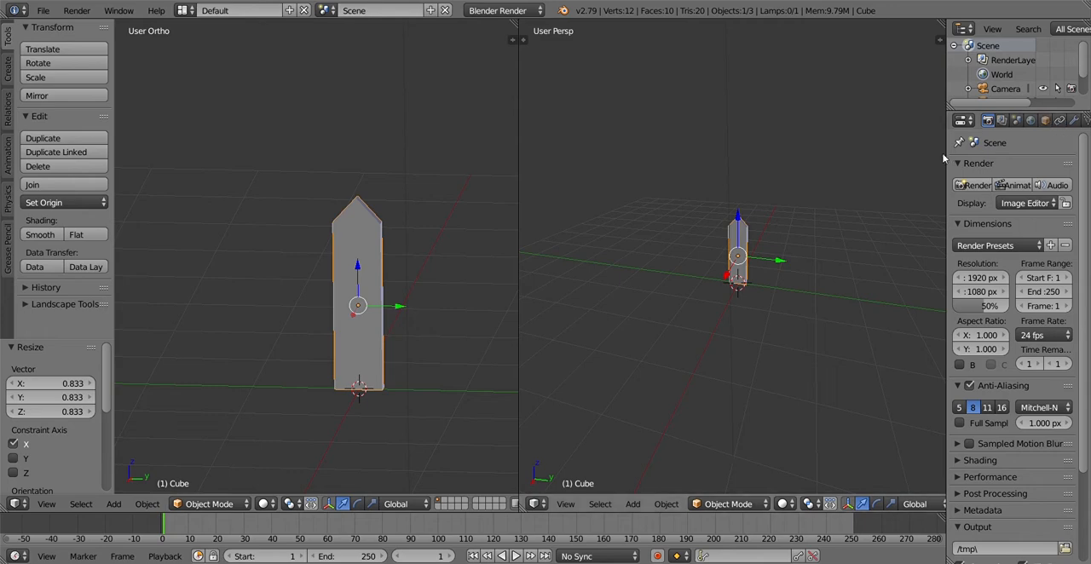
Set the diffuse colour of the plank's material to dark red
left_click_drag(947, 162, 859, 161)
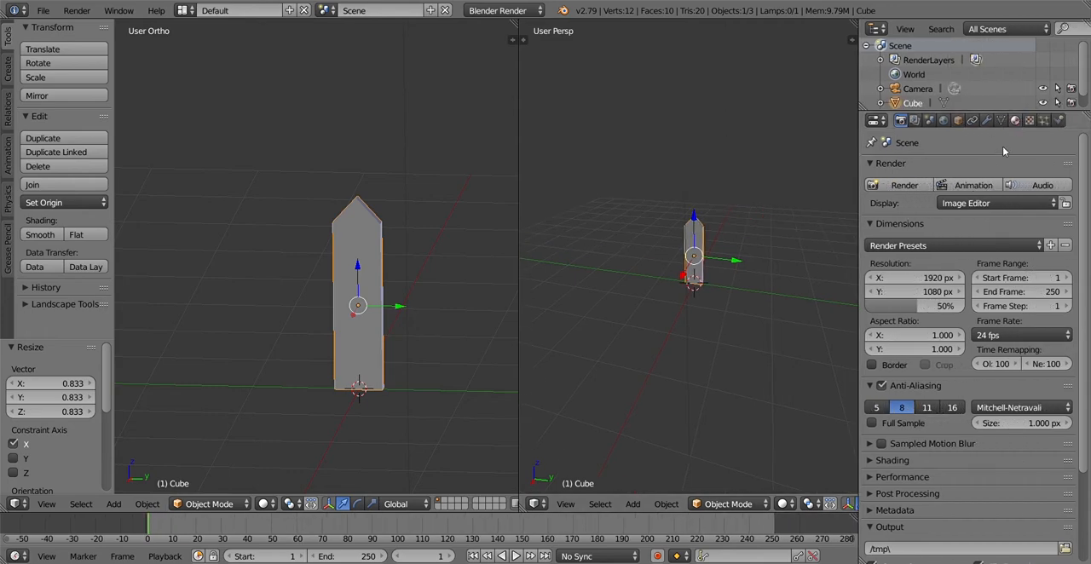
left_click(1014, 120)
left_click(920, 390)
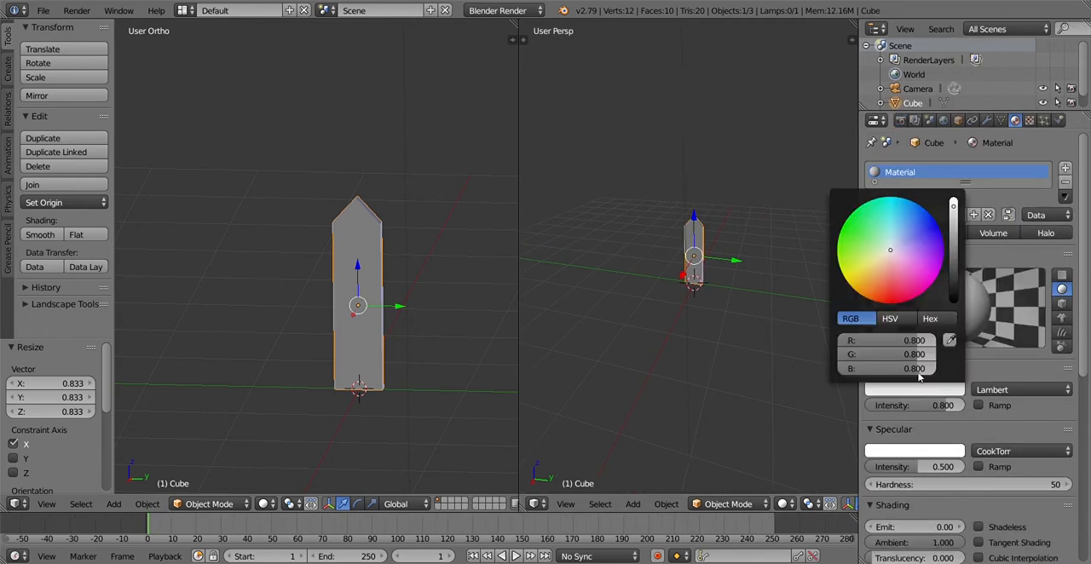
left_click_drag(887, 253, 896, 291)
left_click_drag(954, 215, 953, 260)
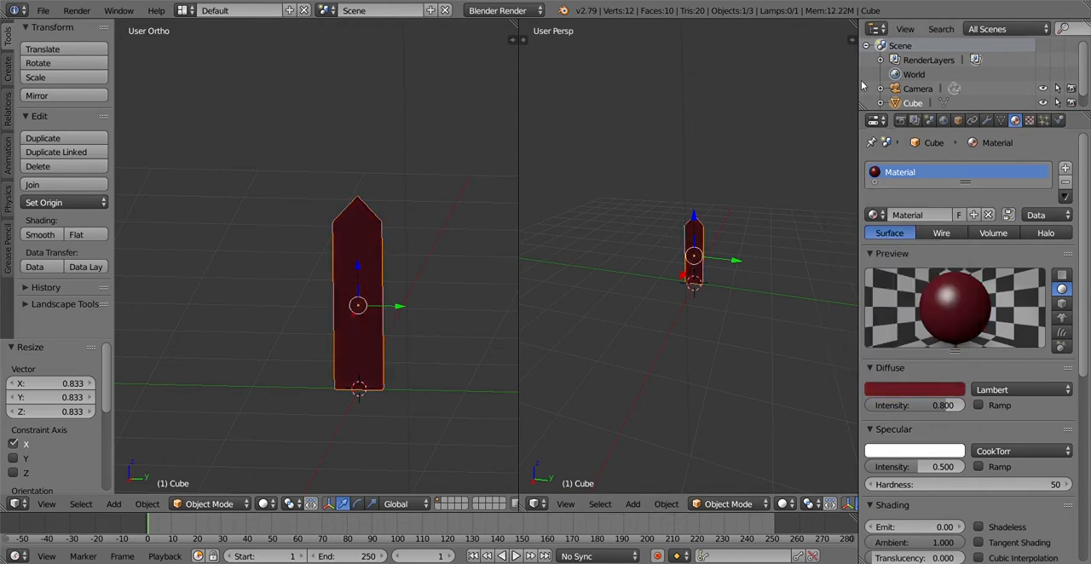
Narrow the properties area and change the second 3D view into a UV/Image Editor
left_click_drag(859, 99, 935, 104)
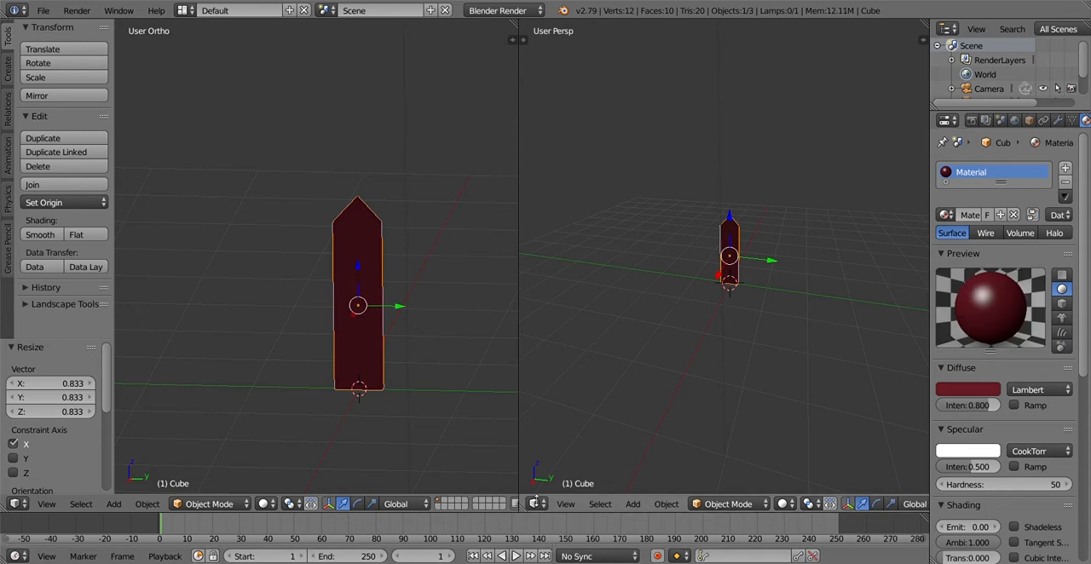
left_click(535, 503)
left_click(584, 394)
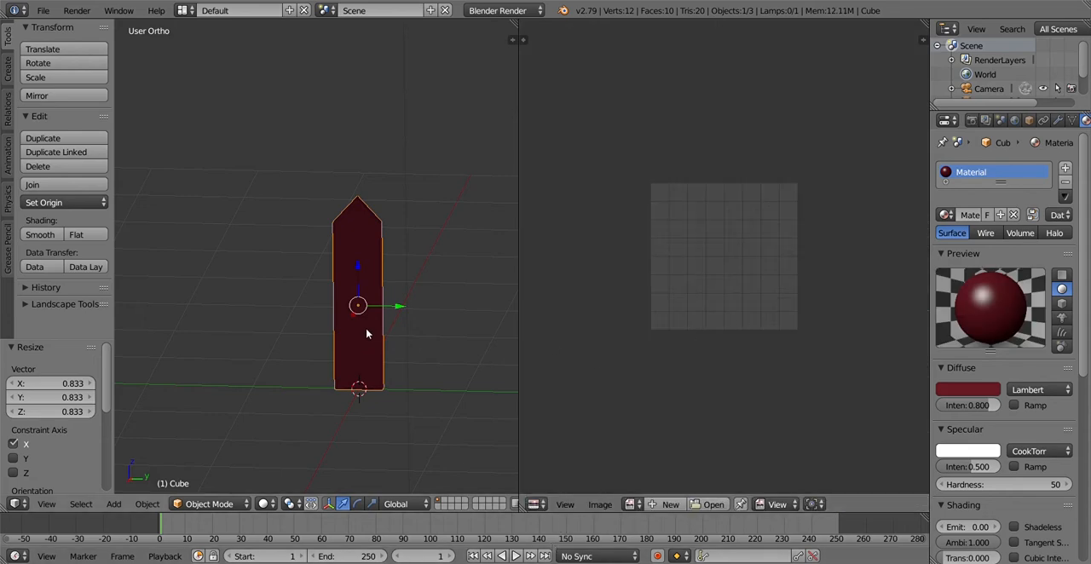
Select the plank's entire mesh in Edit Mode and unwrap its UVs with the Unwrap method
key("Tab")
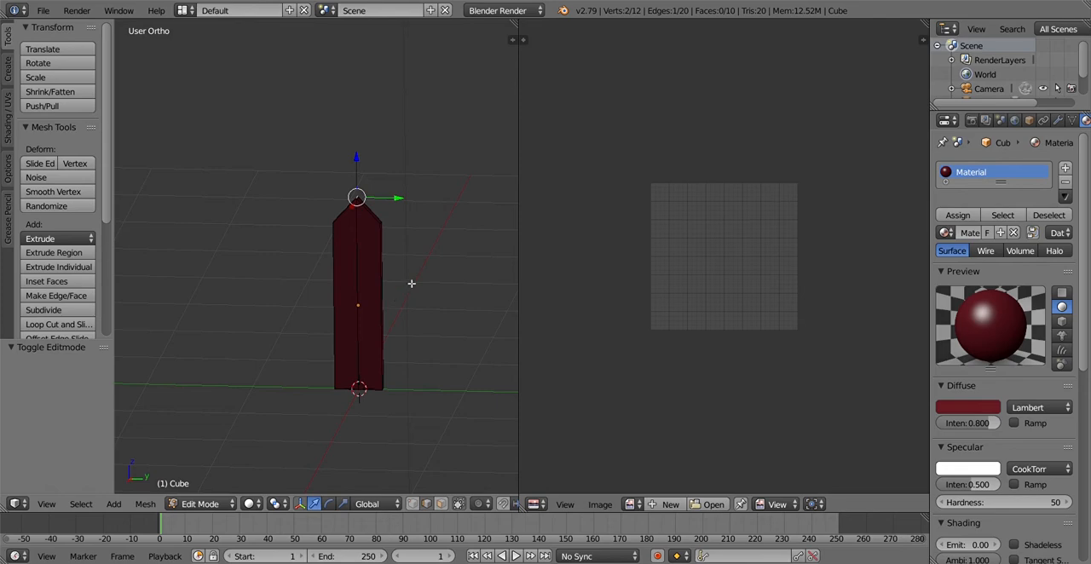
key("Tab")
key("a")
key("a")
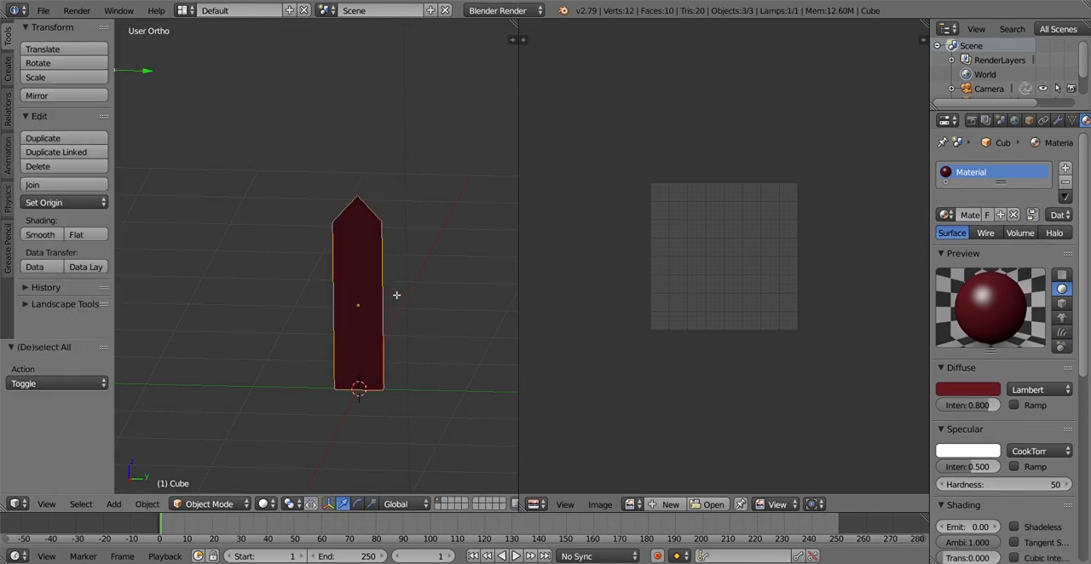
key("Tab")
key("a")
key("a")
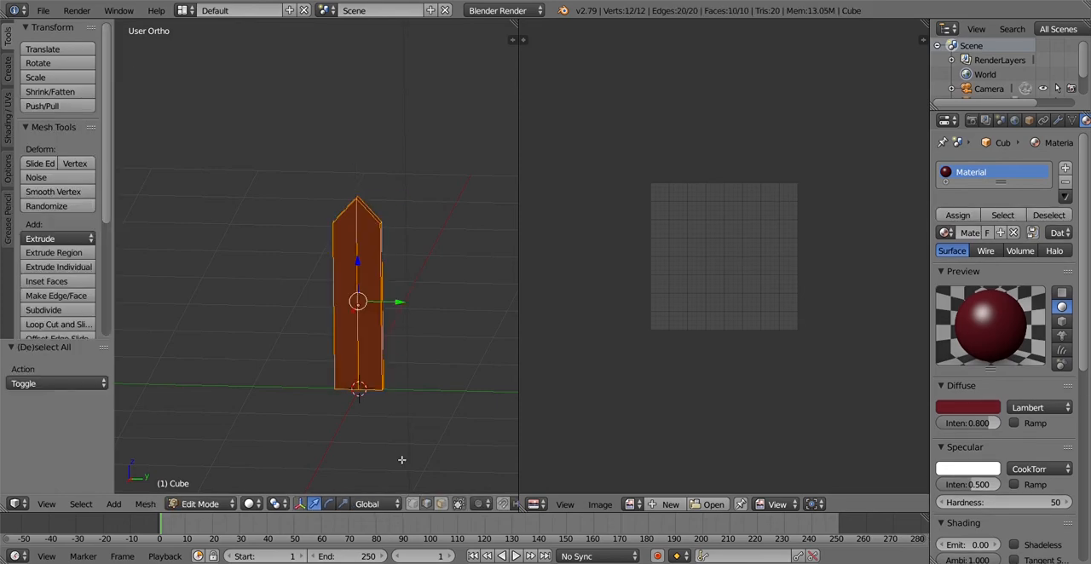
key("u")
left_click(420, 404)
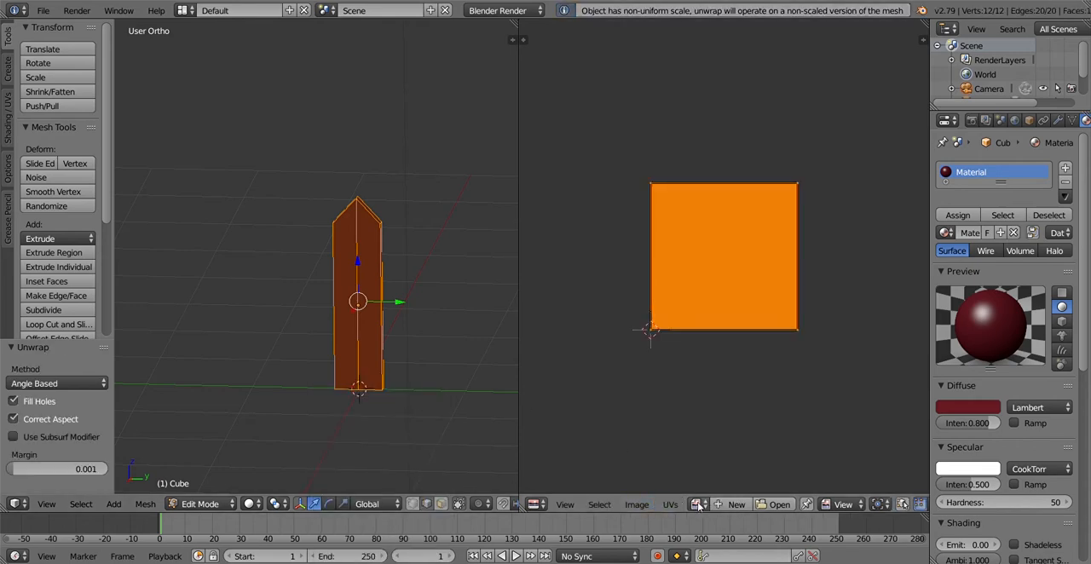
Widen the properties area and create a new Image or Movie texture for the brush
left_click(736, 504)
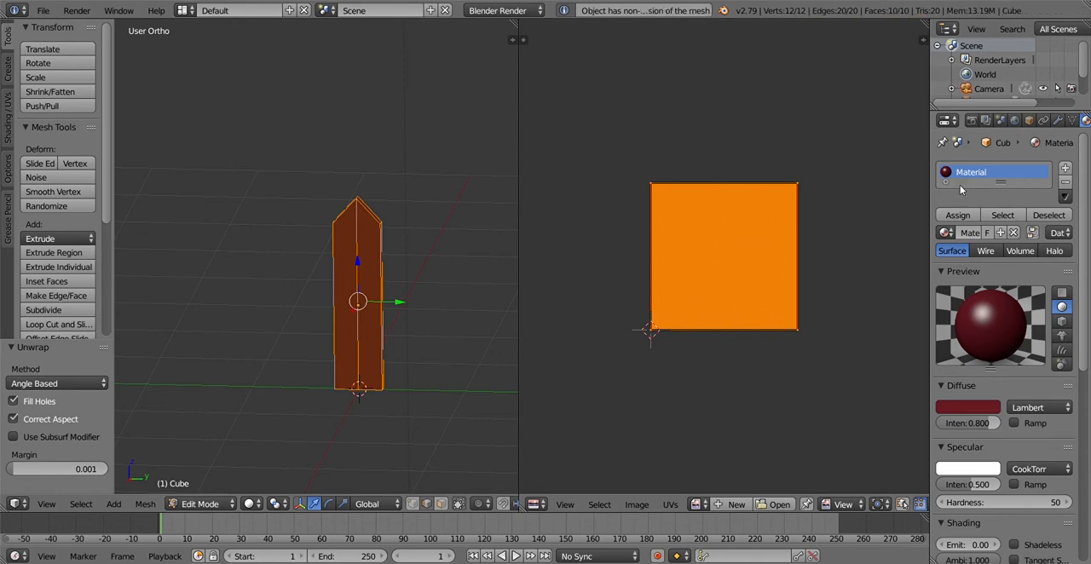
left_click_drag(932, 200, 806, 200)
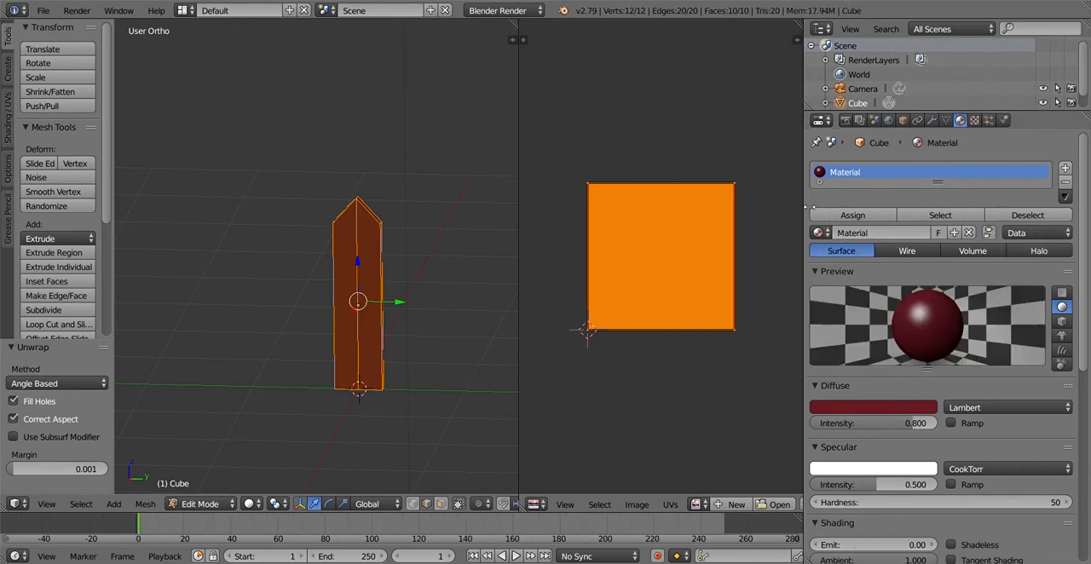
left_click(974, 120)
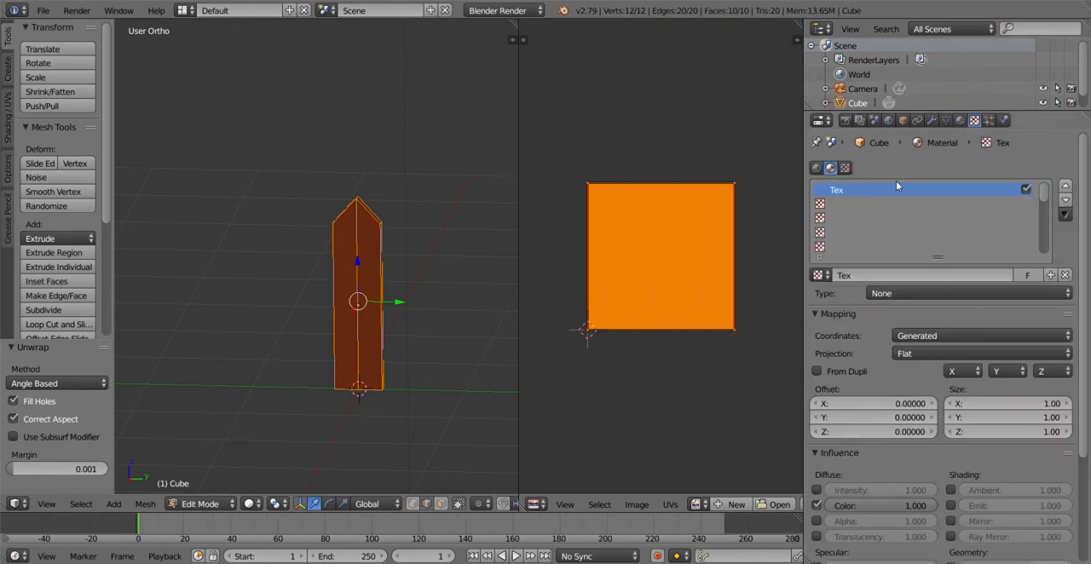
left_click(844, 168)
left_click(896, 196)
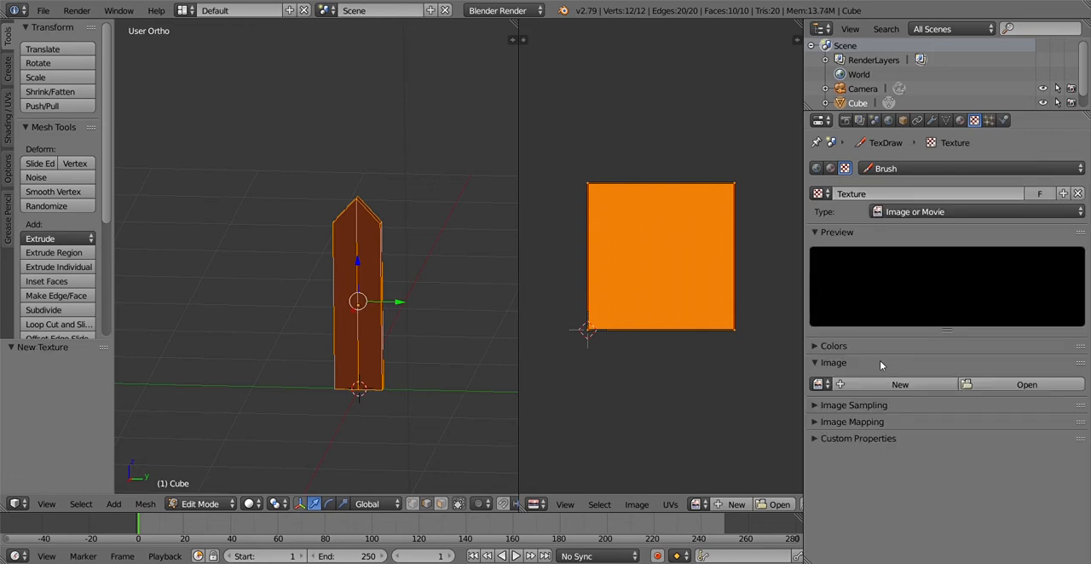
Load fence texture.jpg from the fence folder into the brush texture and display that image in the UV/Image Editor
left_click(945, 384)
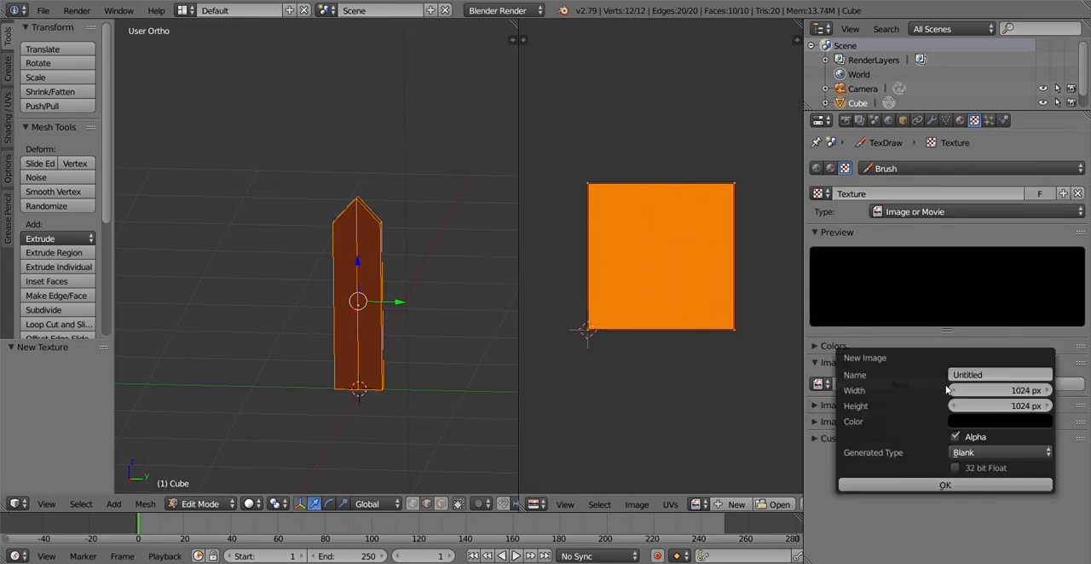
left_click(1014, 385)
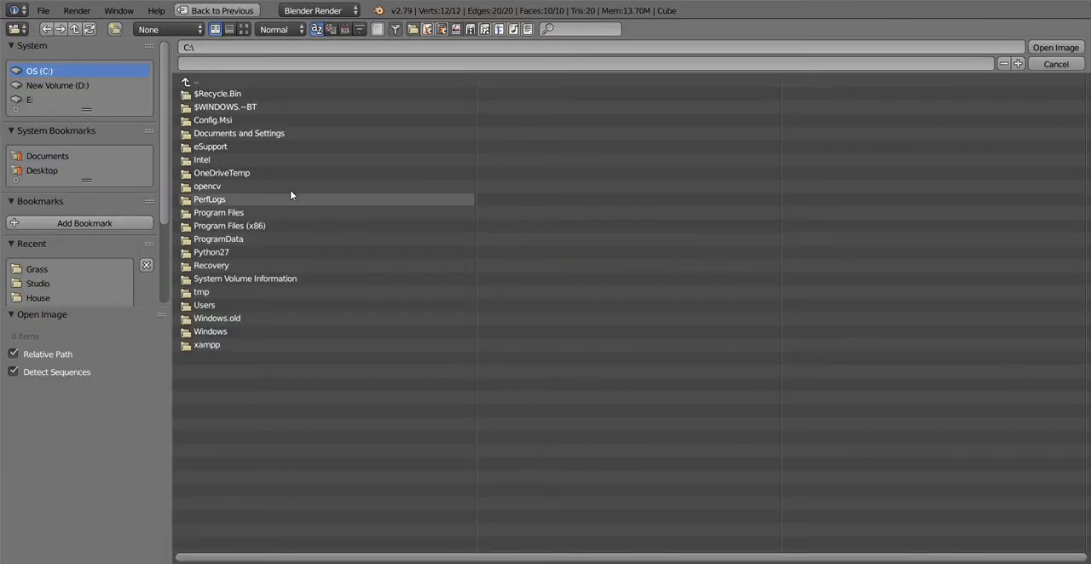
scroll(55, 297, "down", 2)
scroll(45, 291, "down", 1)
left_click(37, 177)
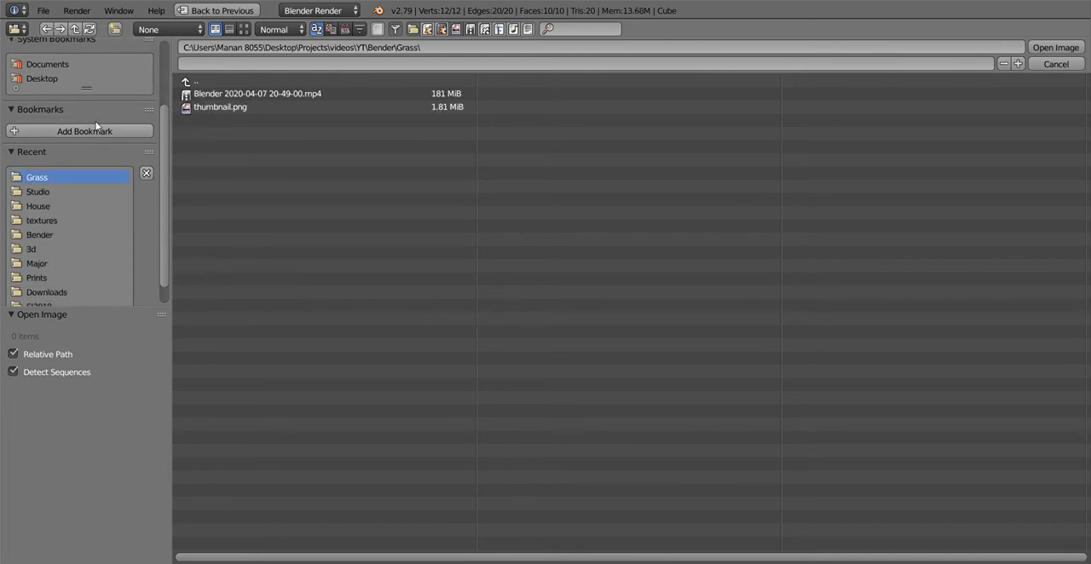
left_click(196, 80)
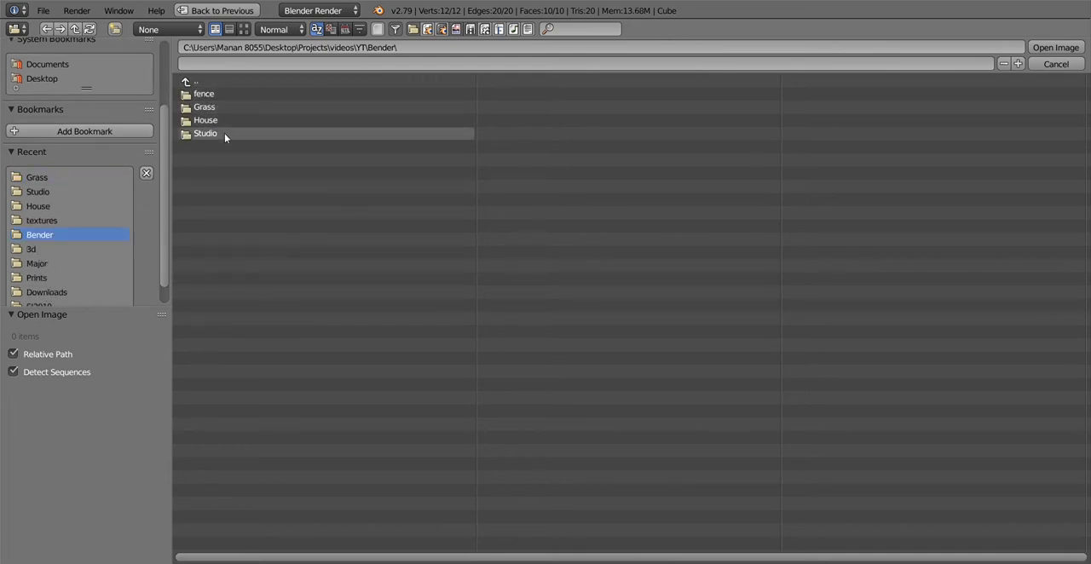
left_click(224, 94)
left_click(293, 94)
left_click(1035, 48)
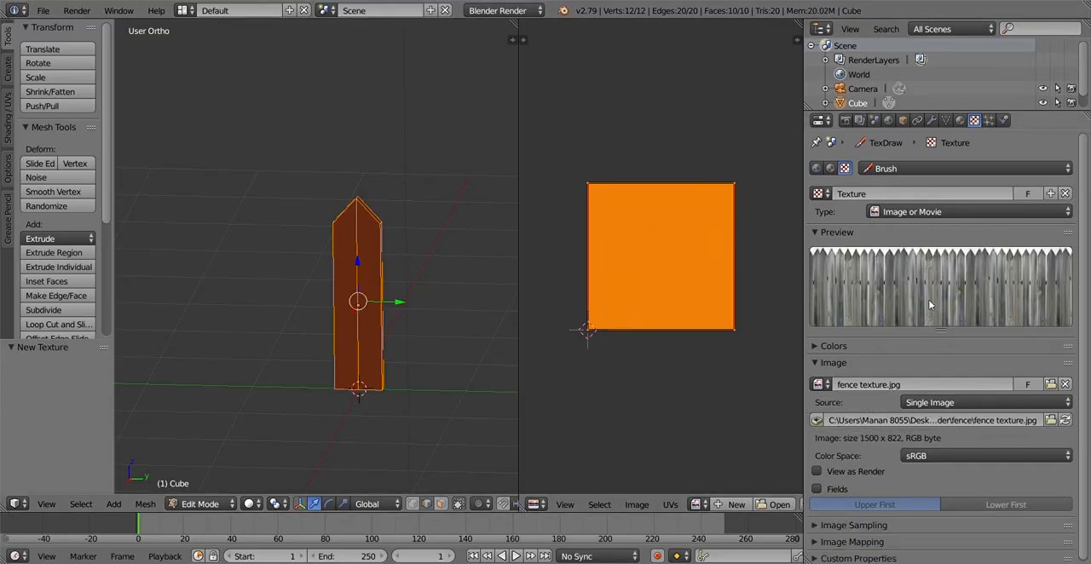
left_click(697, 504)
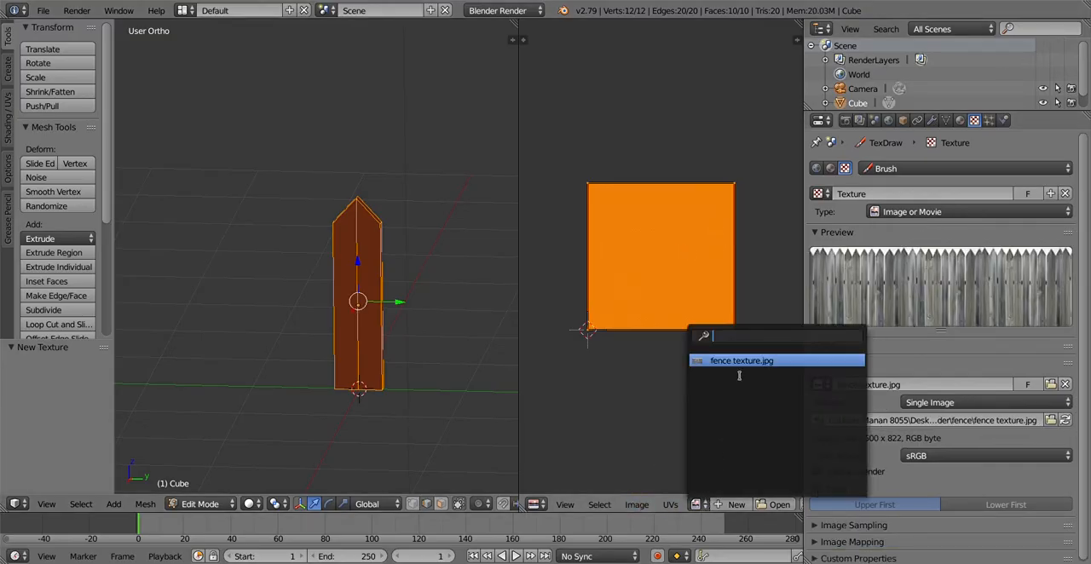
left_click(737, 360)
Unwrap the plank with Project From View from the right orthographic view of its broad face
scroll(649, 243, "down", 6)
key("KP_1")
key("KP_3")
scroll(393, 312, "up", 3)
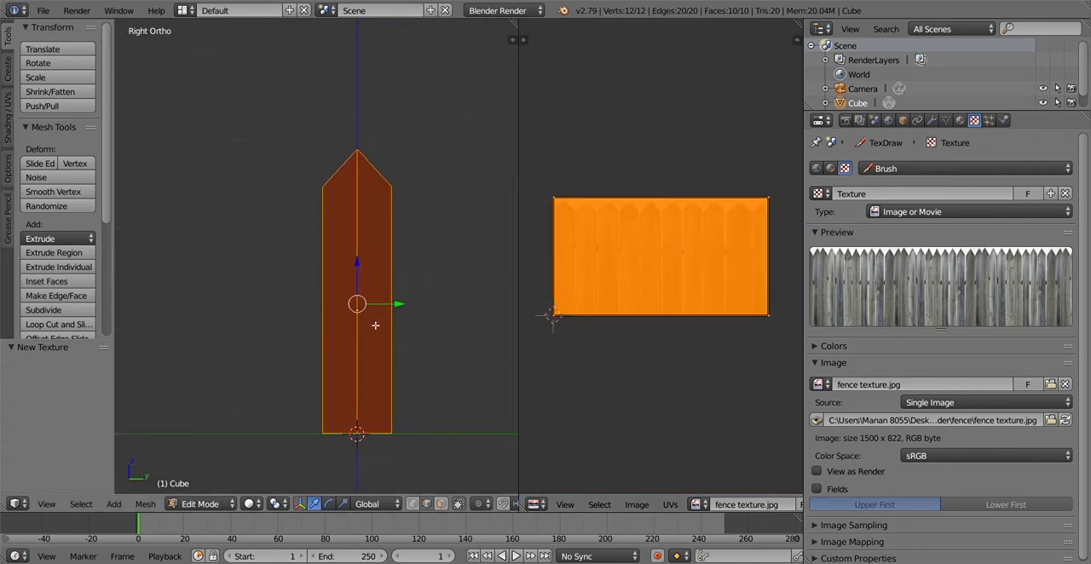
key("u")
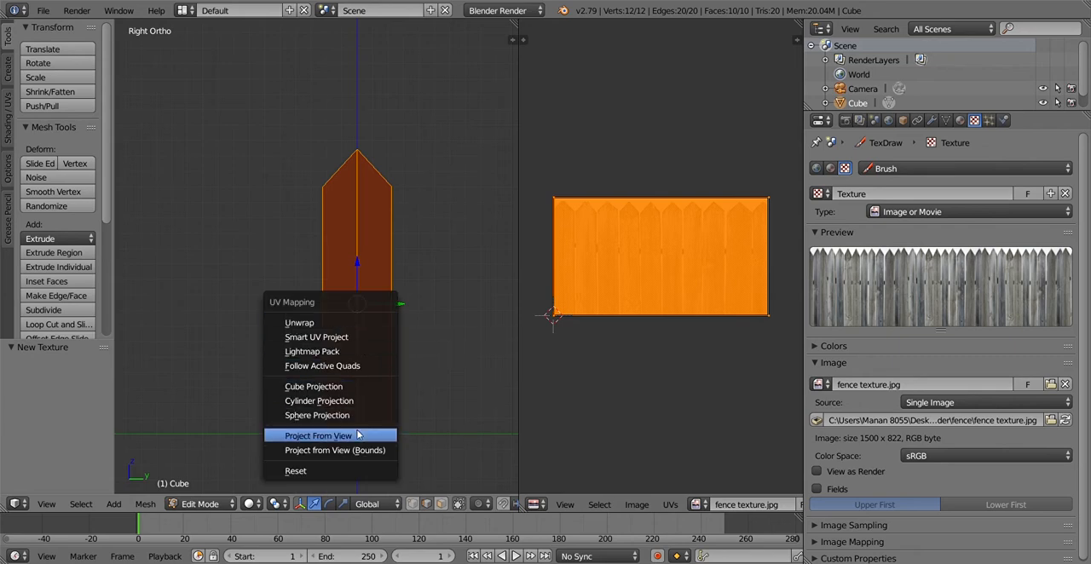
left_click(320, 433)
Move the upper UV vertices onto the tip and both shoulders of one fence board in the image
scroll(792, 273, "up", 5)
key("g")
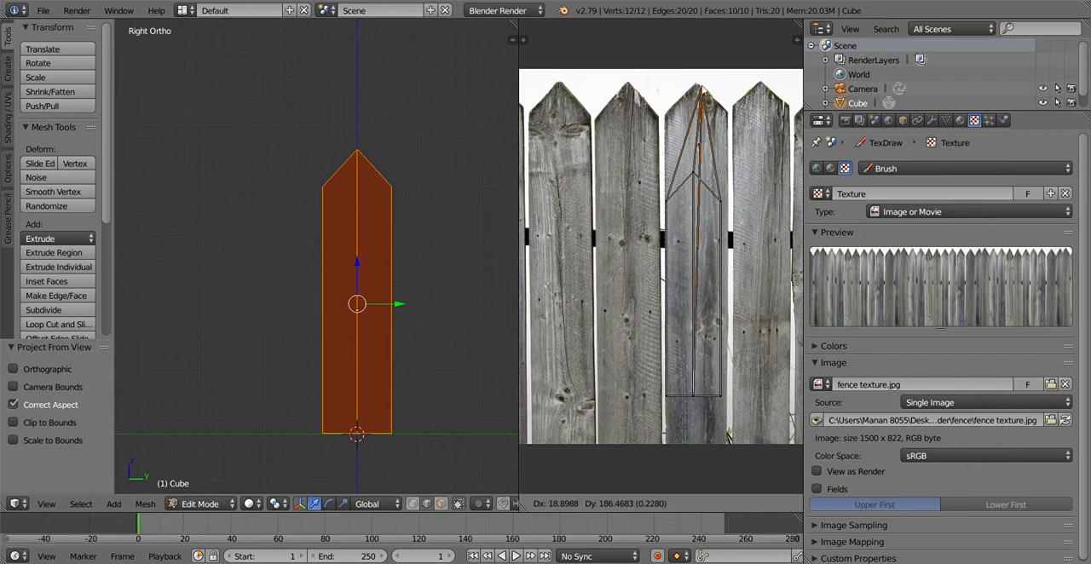
left_click(697, 86)
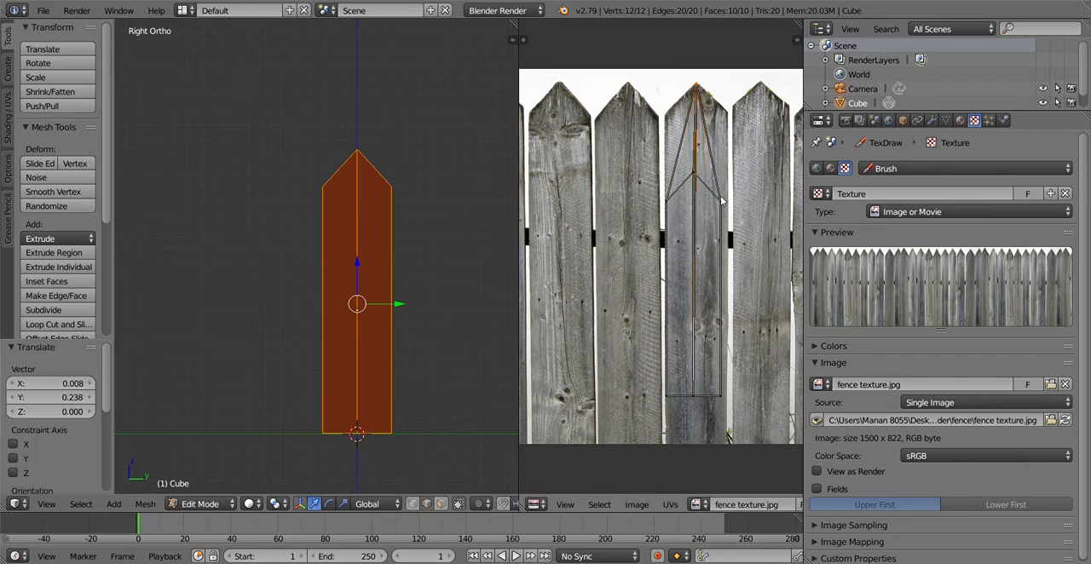
key("g")
left_click(729, 117)
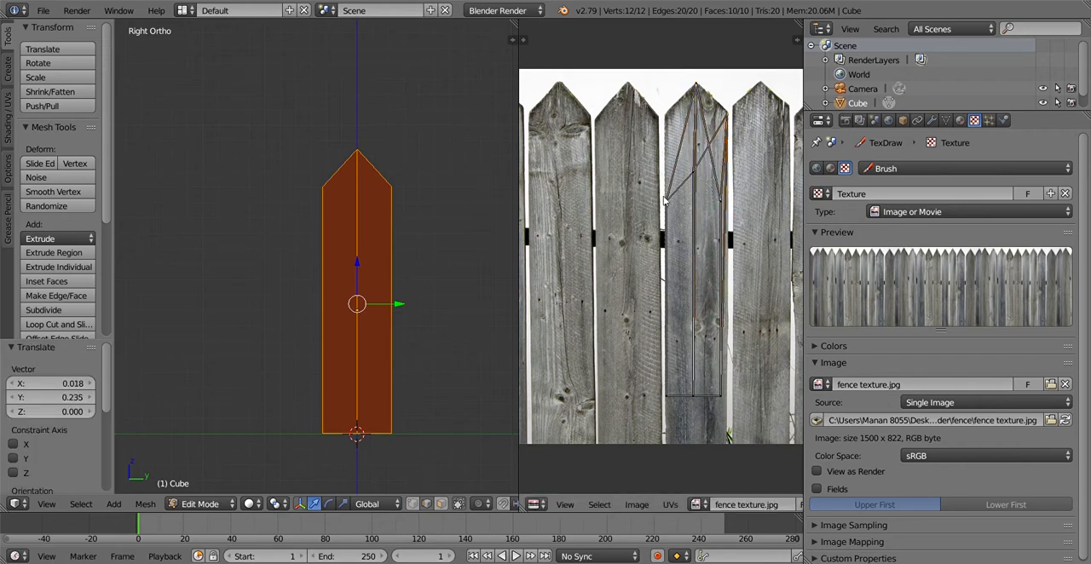
key("g")
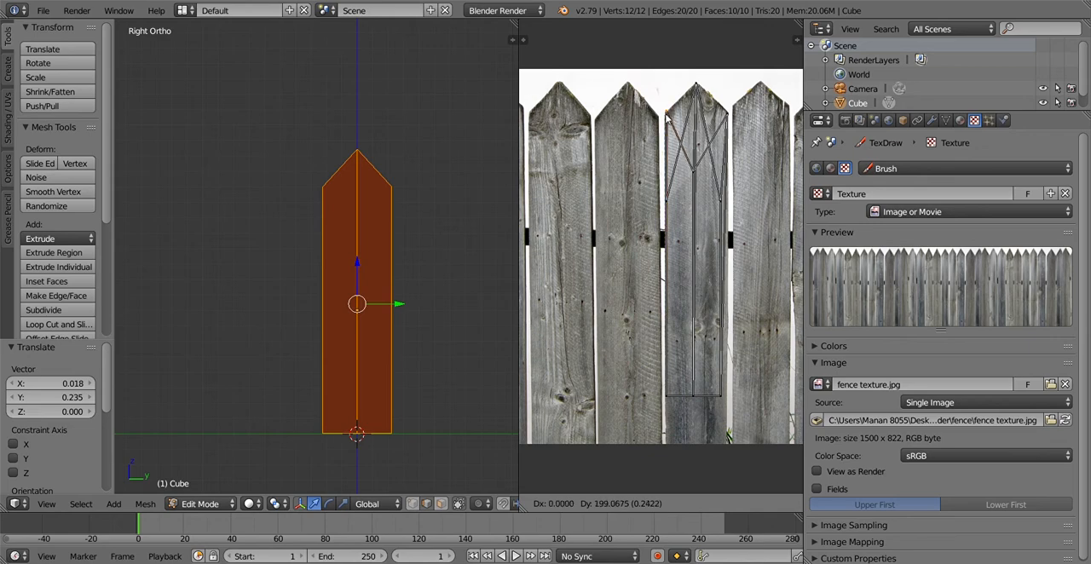
left_click(666, 115)
right_click(693, 171)
key("g")
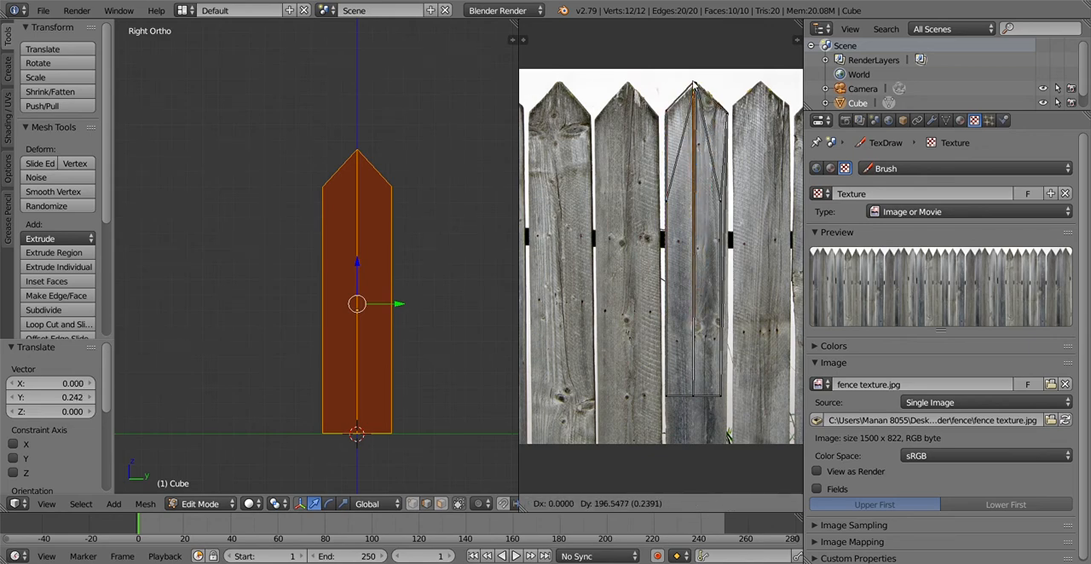
left_click(696, 83)
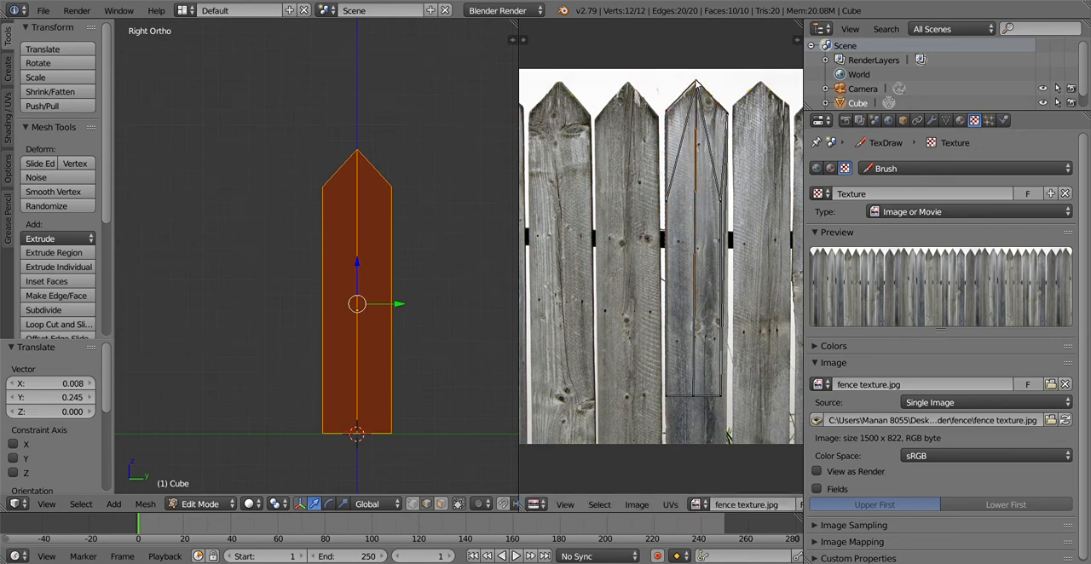
Move the first set of bottom UV vertices, both corners and the middle, down to the fence board's lower edge
right_click(666, 396)
key("g")
left_click(664, 445)
right_click(720, 397)
key("g")
left_click(724, 443)
right_click(699, 406)
key("g")
left_click(694, 446)
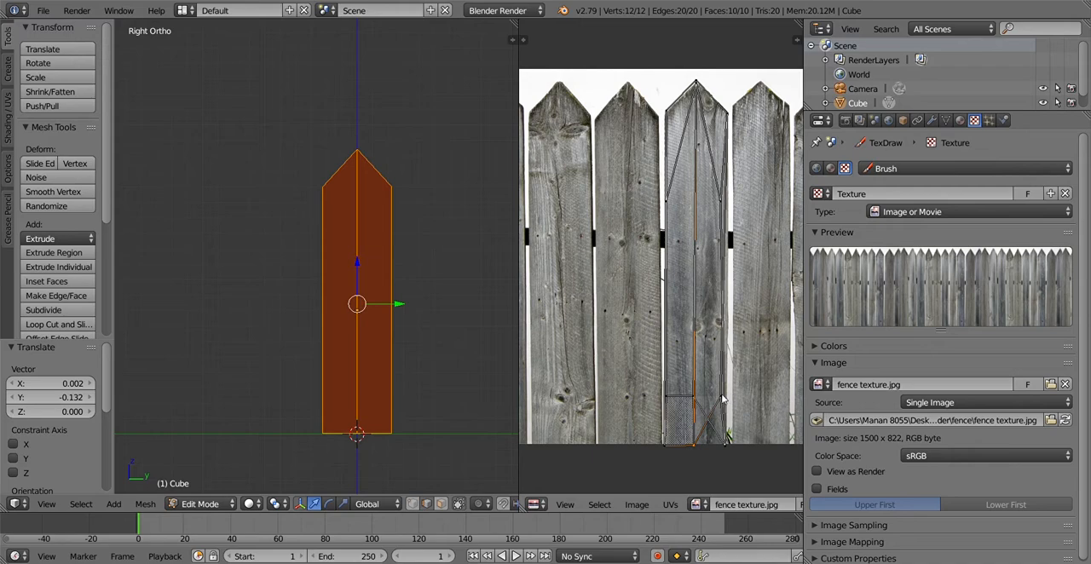
Move the overlapping UV vertices left above the board's base down to its lower edge
right_click(723, 398)
key("g")
left_click(723, 442)
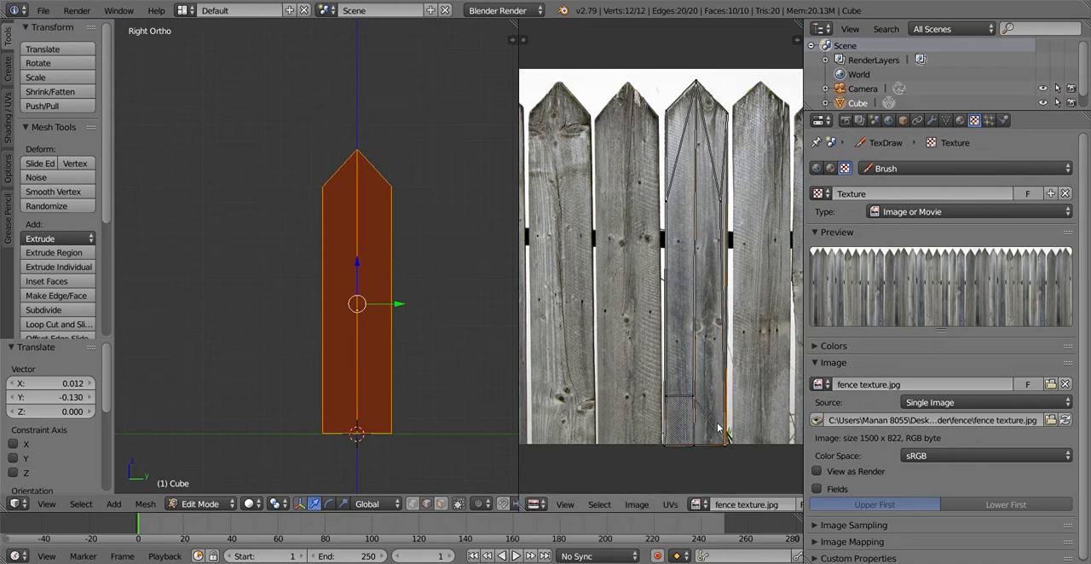
right_click(692, 398)
key("g")
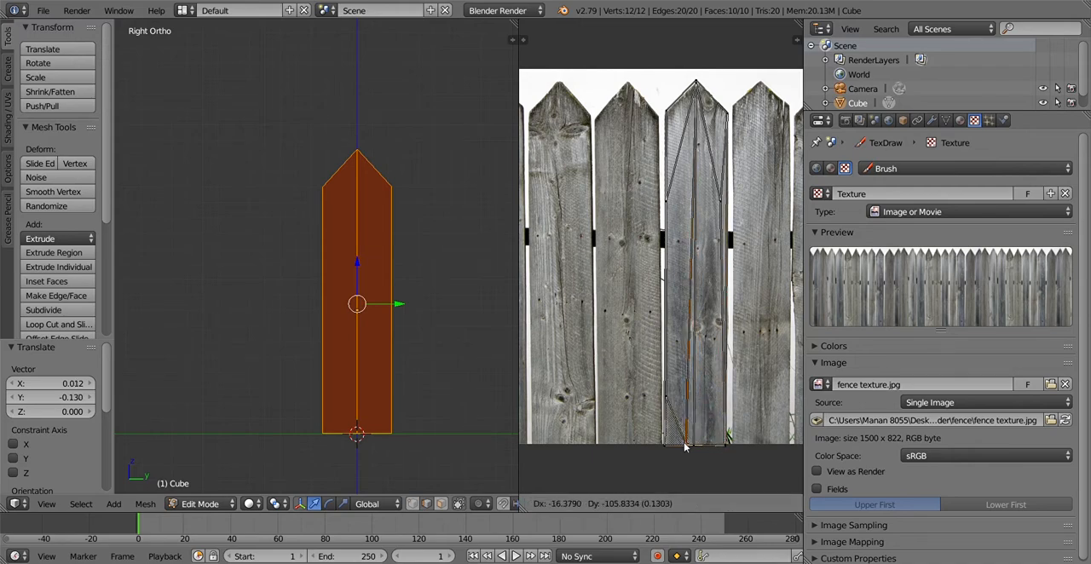
left_click(683, 445)
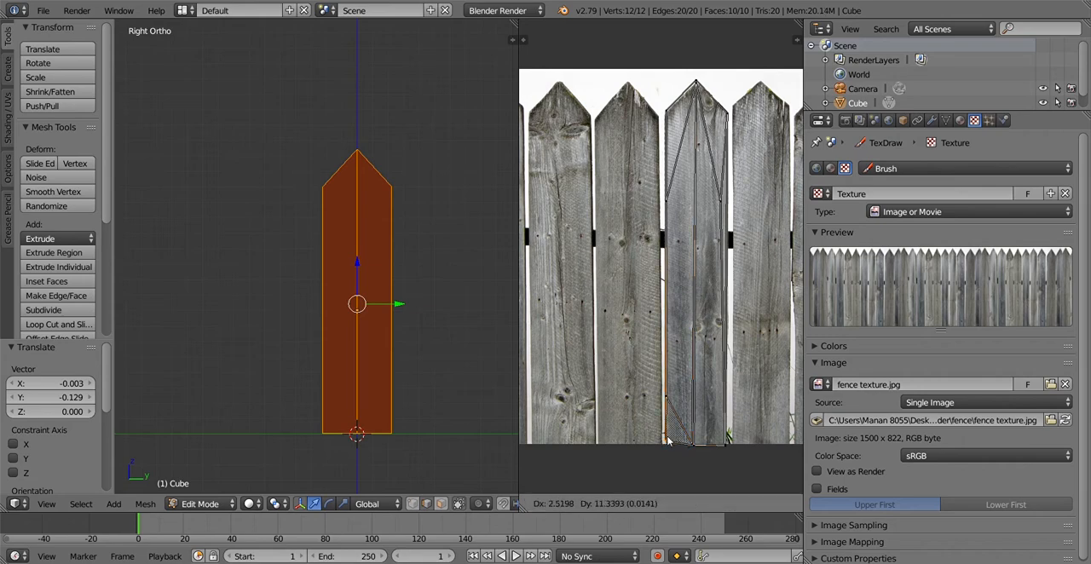
Set the 3D view's viewport shading to Texture and view the plank at an angle
left_click(250, 503)
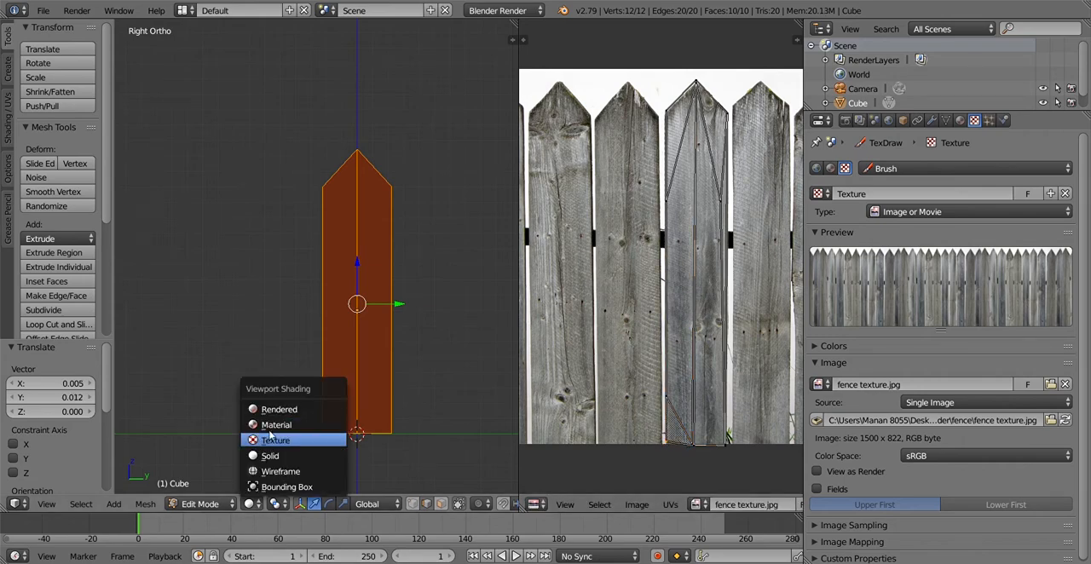
left_click(273, 440)
scroll(339, 372, "down", 2)
middle_click_drag(388, 382, 307, 282)
scroll(679, 281, "down", 5)
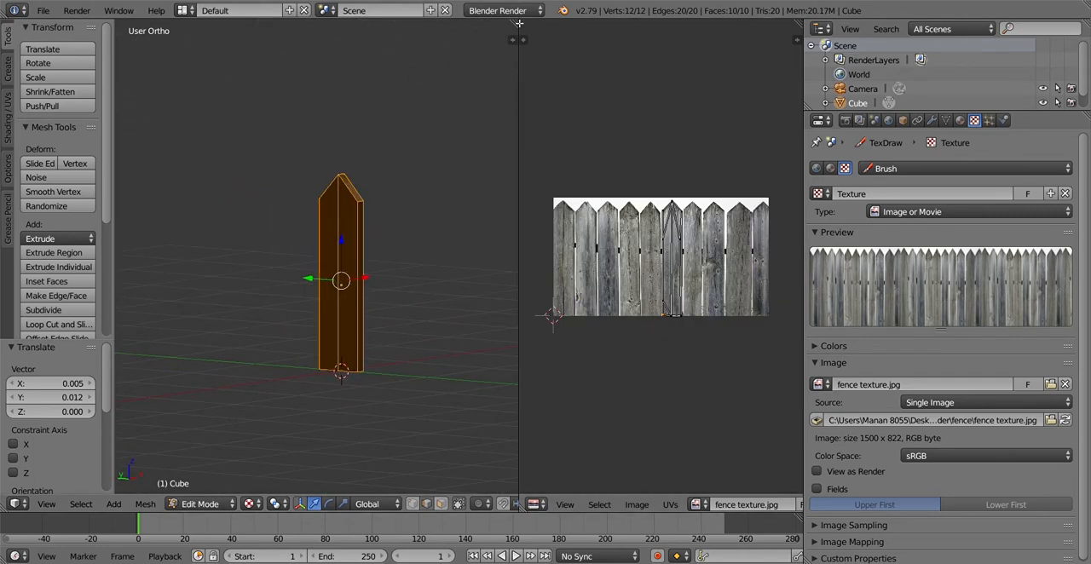
Merge the UV editor area into the 3D view and return the plank to Object Mode
left_click_drag(516, 23, 563, 82)
scroll(653, 288, "down", 3)
middle_click_drag(652, 288, 531, 273)
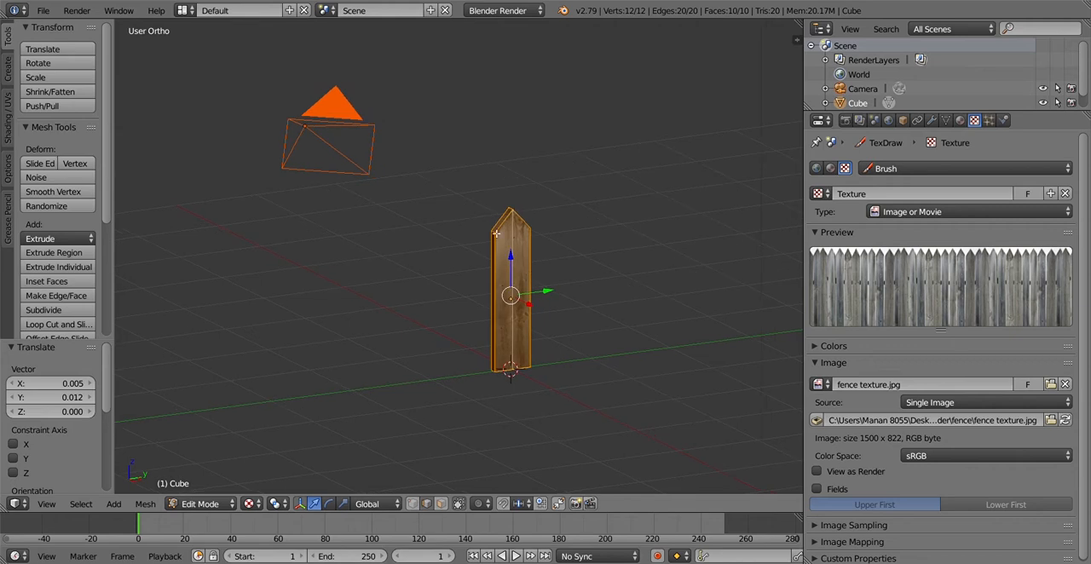
scroll(550, 213, "down", 3)
middle_click_drag(630, 299, 612, 298)
key("Tab")
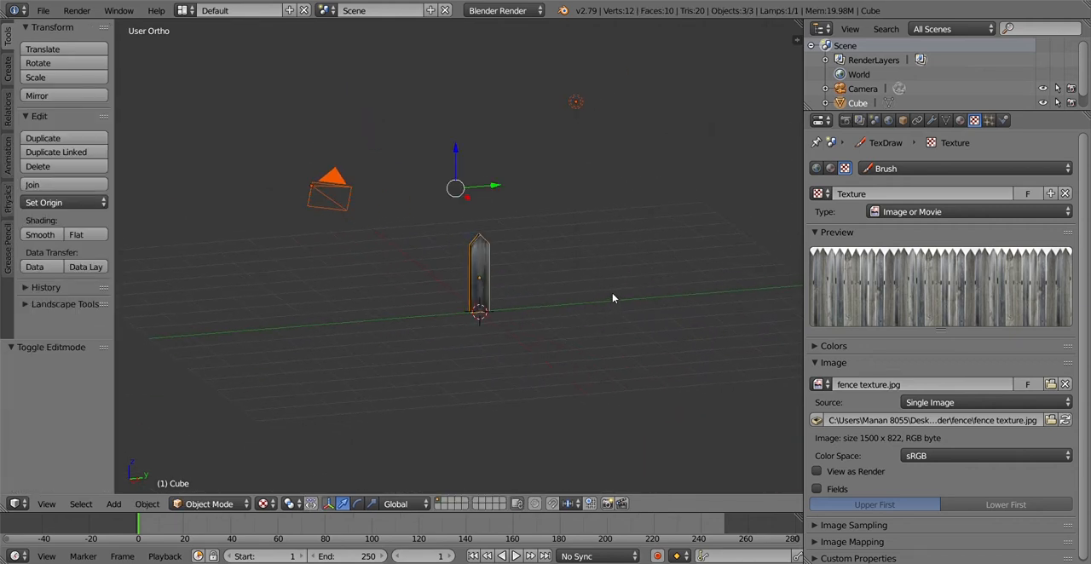
Delete the lamp from the scene
right_click(577, 102)
key("x")
left_click(576, 102)
Narrow the properties area and switch the 3D view to the right orthographic view of the plank
scroll(511, 267, "up", 4)
middle_click_drag(511, 267, 524, 306)
key("KP_1")
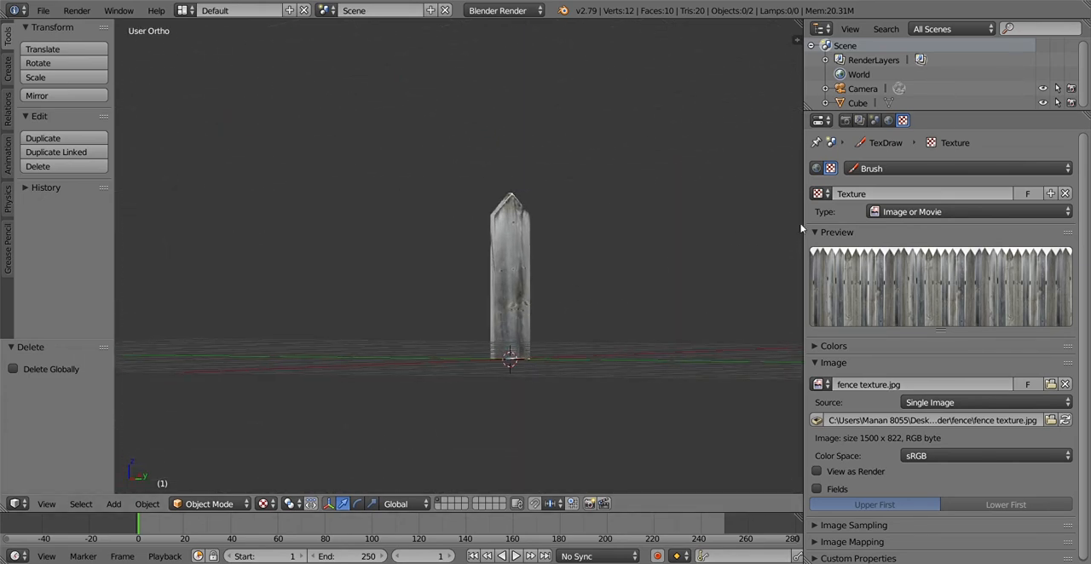
left_click_drag(801, 228, 964, 229)
middle_click_drag(720, 394, 645, 362)
key("KP_1")
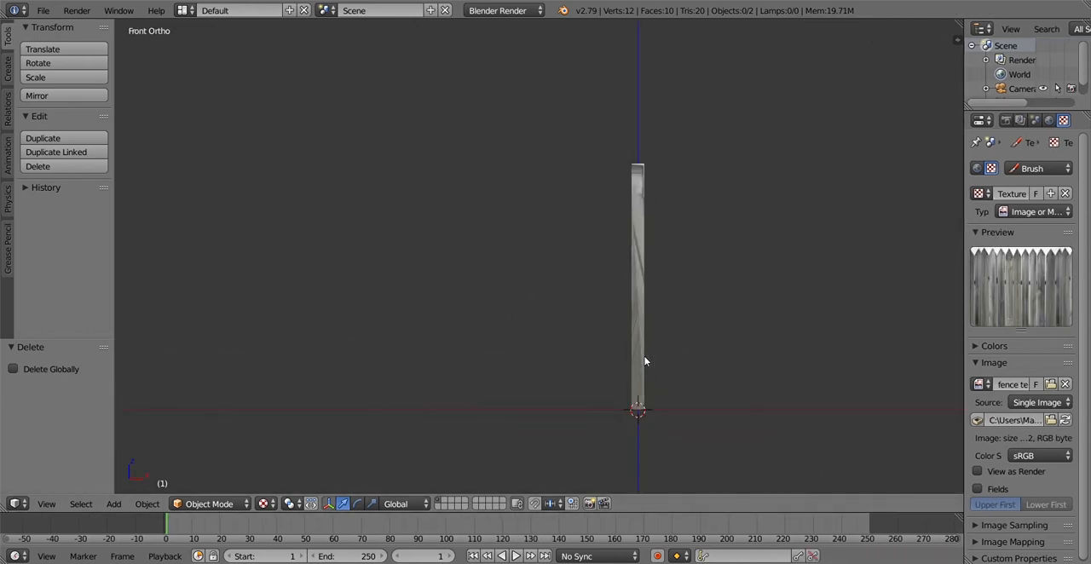
key("KP_3")
Duplicate the textured plank and constrain the copy's movement to the global Y axis
right_click(550, 287)
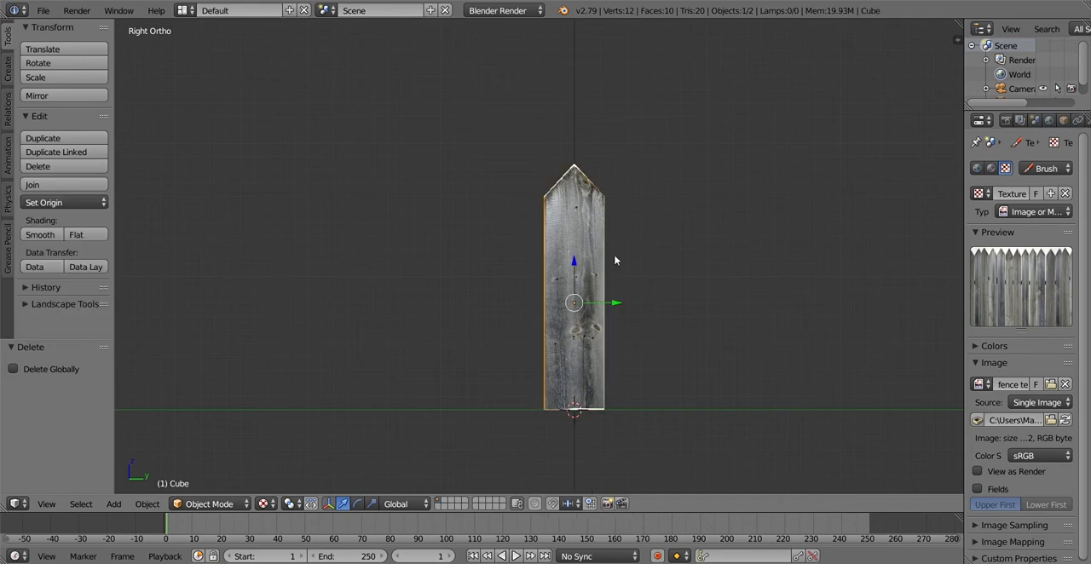
scroll(618, 262, "down", 3)
middle_click_drag(623, 268, 616, 294)
key("shift+d")
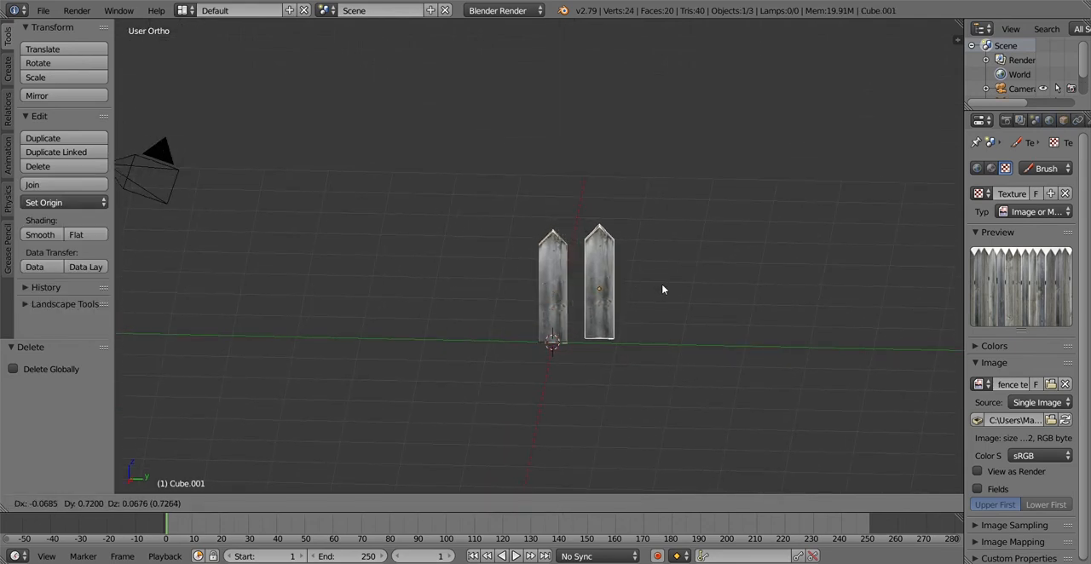
key("x")
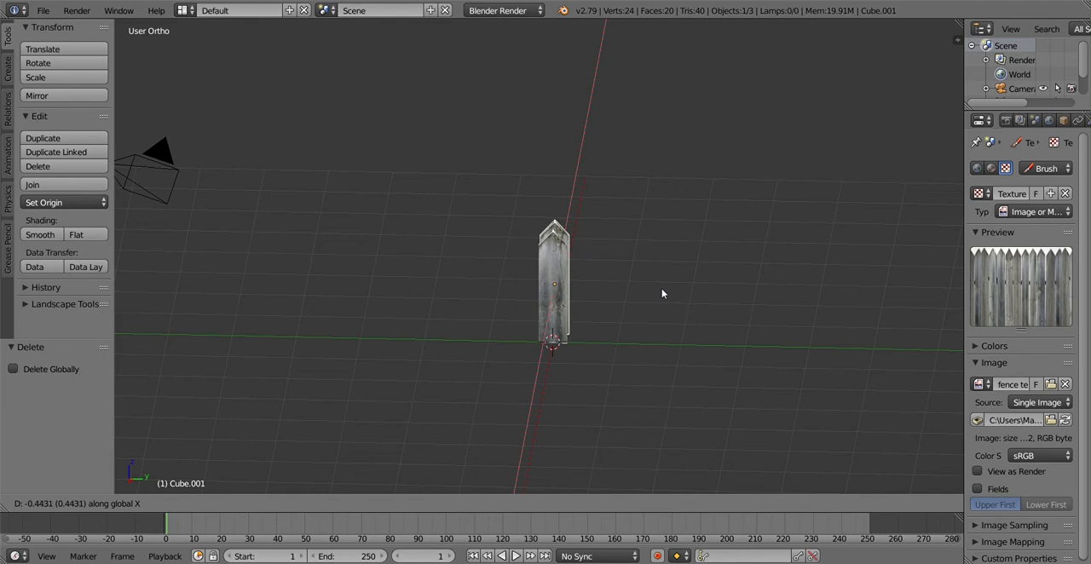
key("y")
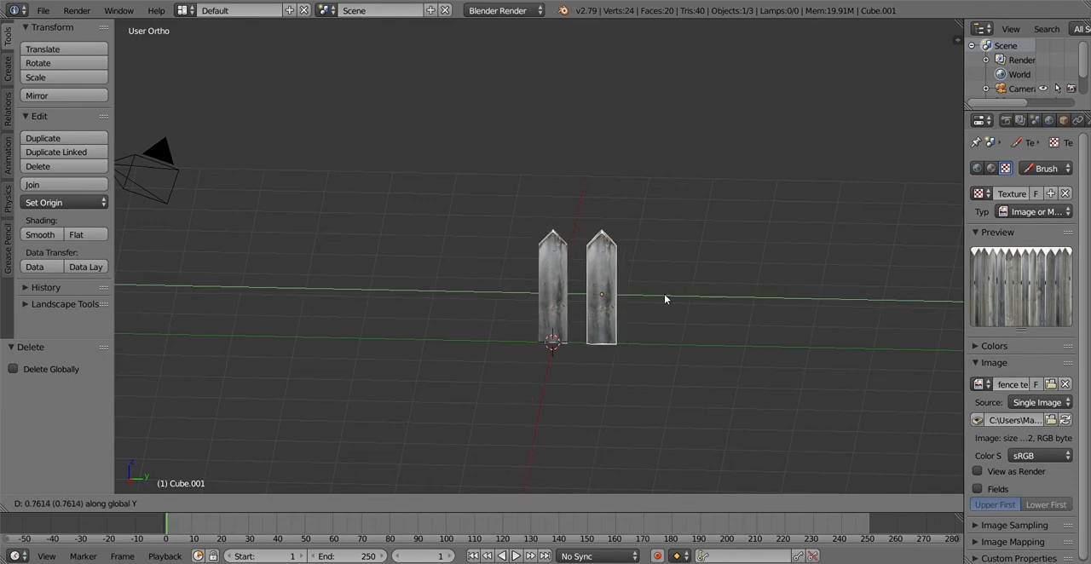
type("212")
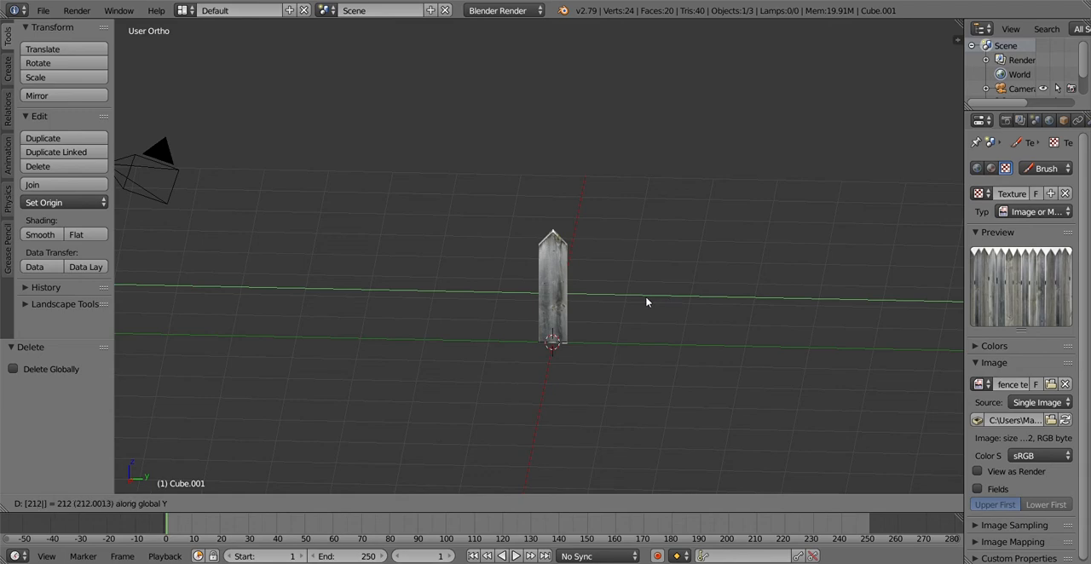
key("BackSpace")
key("BackSpace")
key("BackSpace")
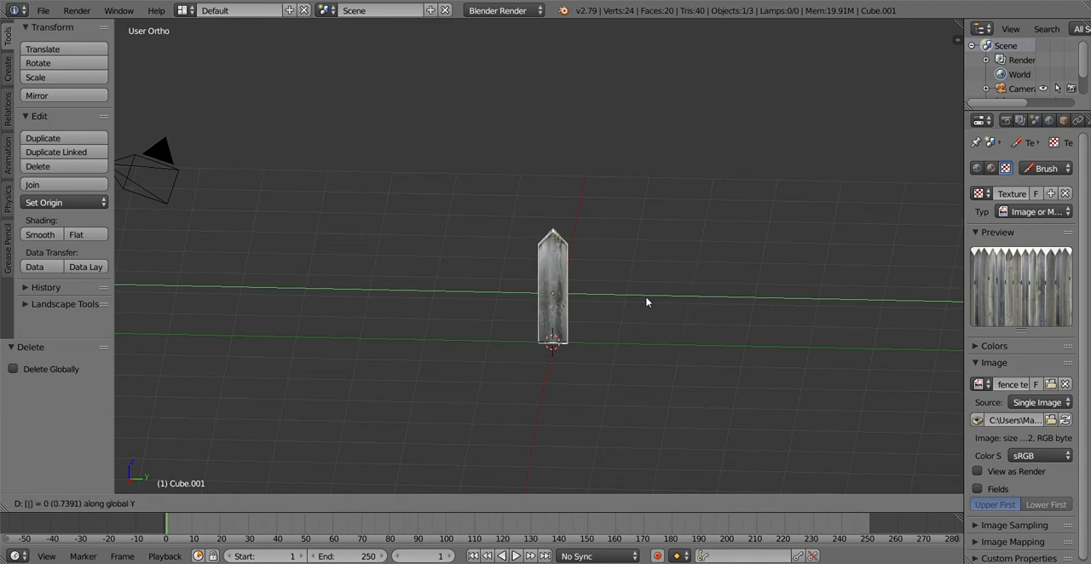
type("1")
key("BackSpace")
Offset the duplicated plank by 0.7 along the Y axis
type(".5")
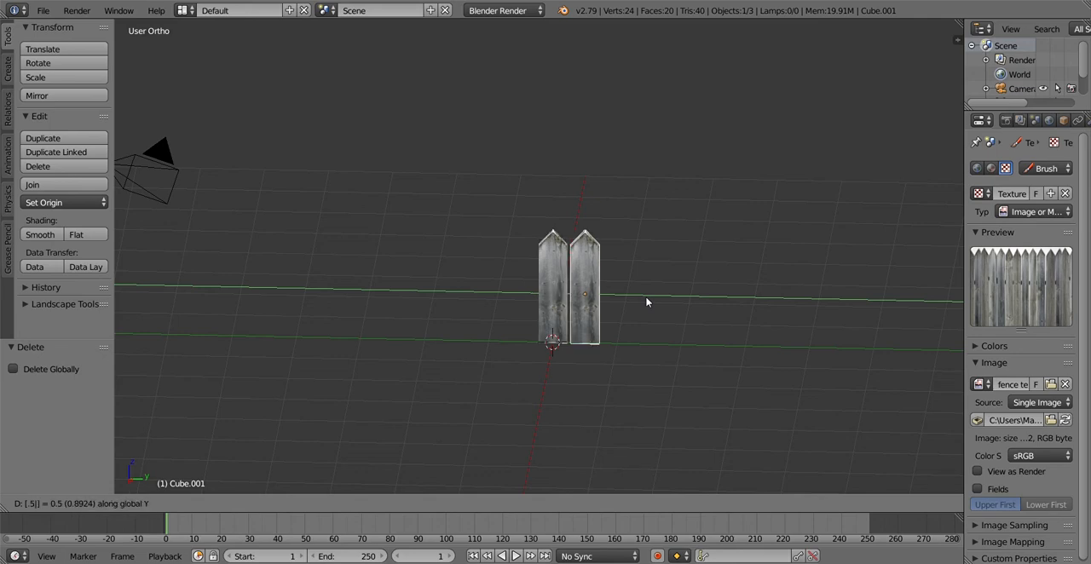
key("BackSpace")
type("7")
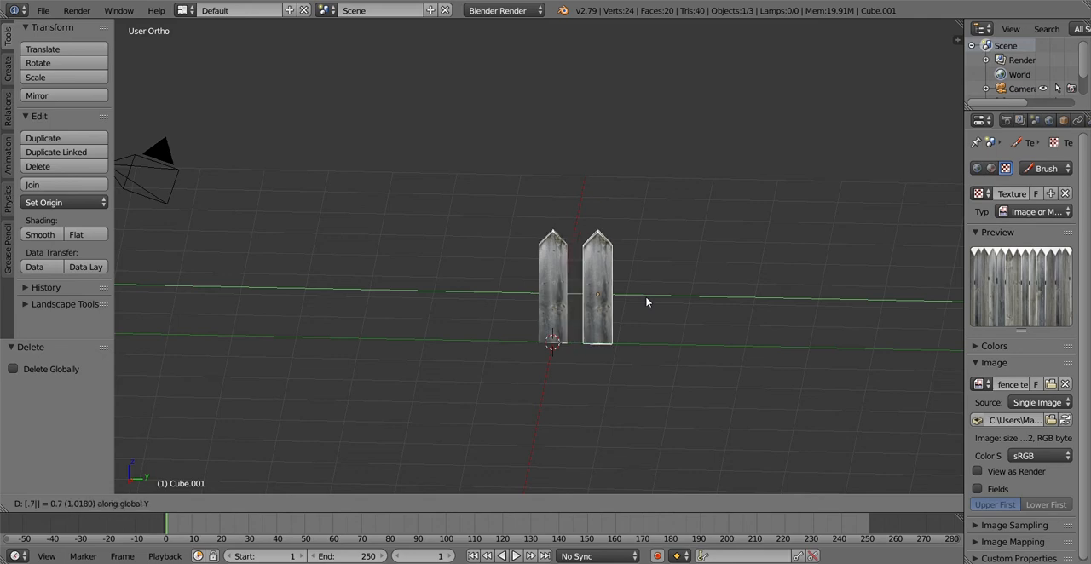
key("Return")
Duplicate the original plank again and offset this copy by -0.7 along the Y axis
middle_click_drag(632, 340, 636, 340)
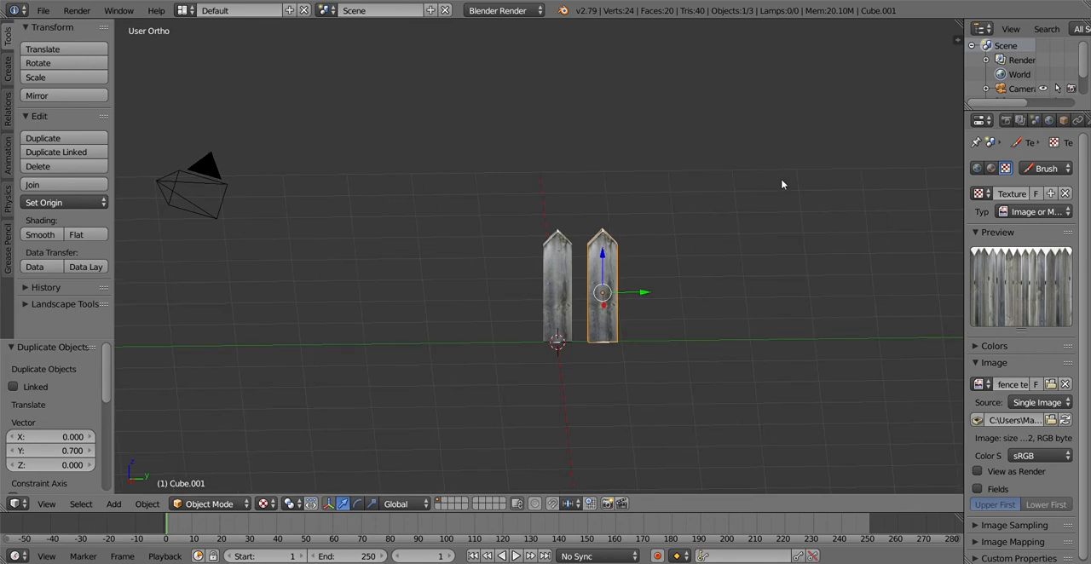
scroll(660, 289, "up", 2)
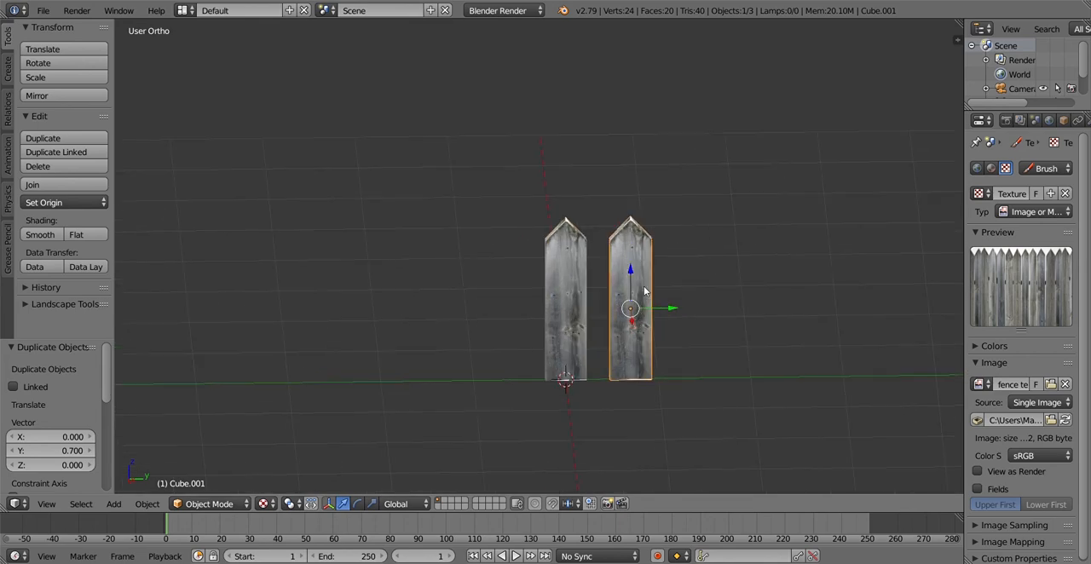
right_click(572, 322)
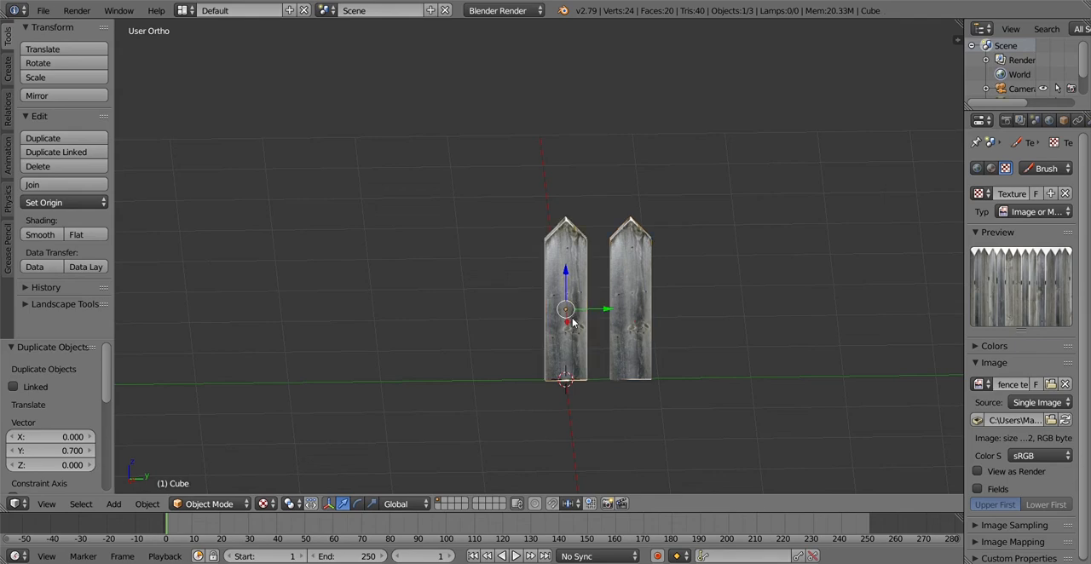
key("shift+d")
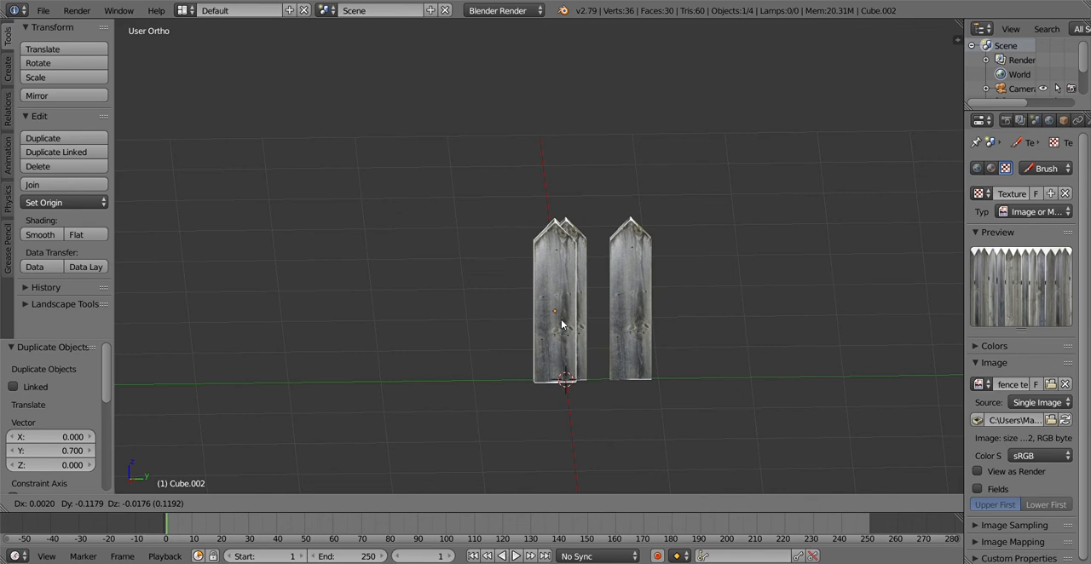
type("x-.7")
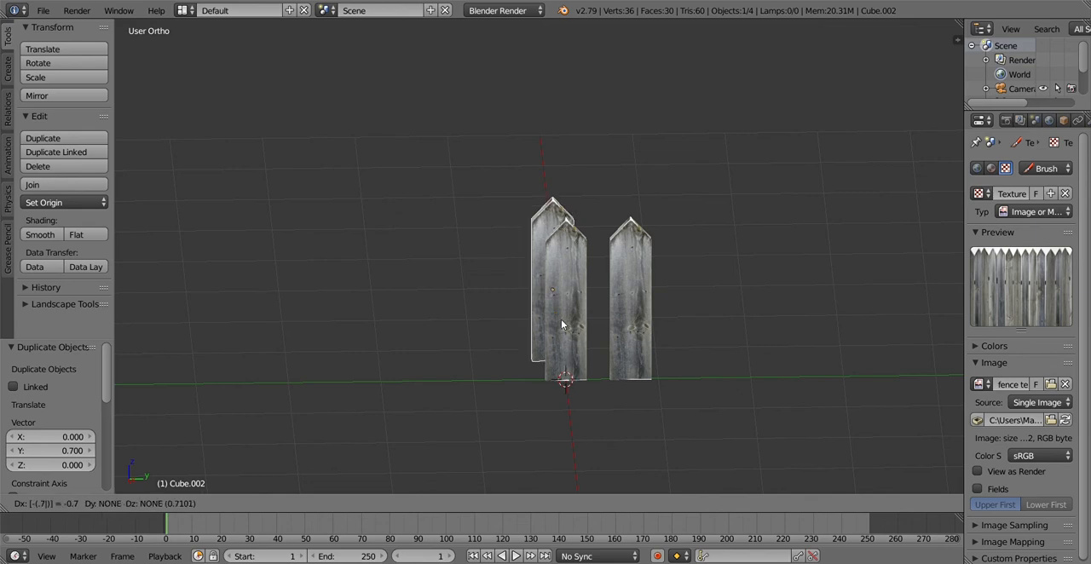
type("y")
key("Return")
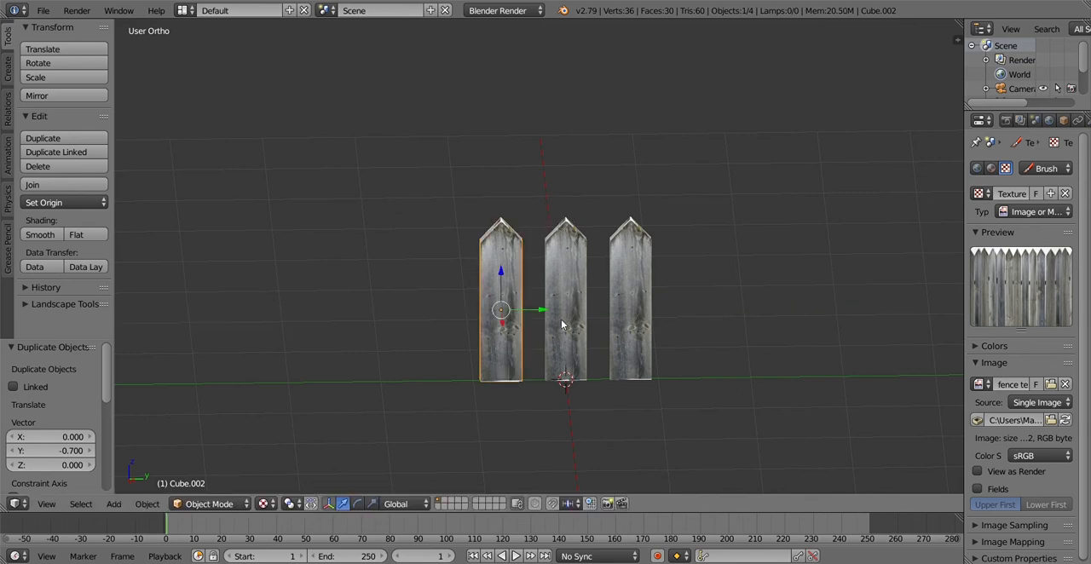
Duplicate the original plank and its neighbour on the negative Y side together, offsetting the copies by -1.4 along the Y axis
middle_click_drag(691, 341, 702, 343)
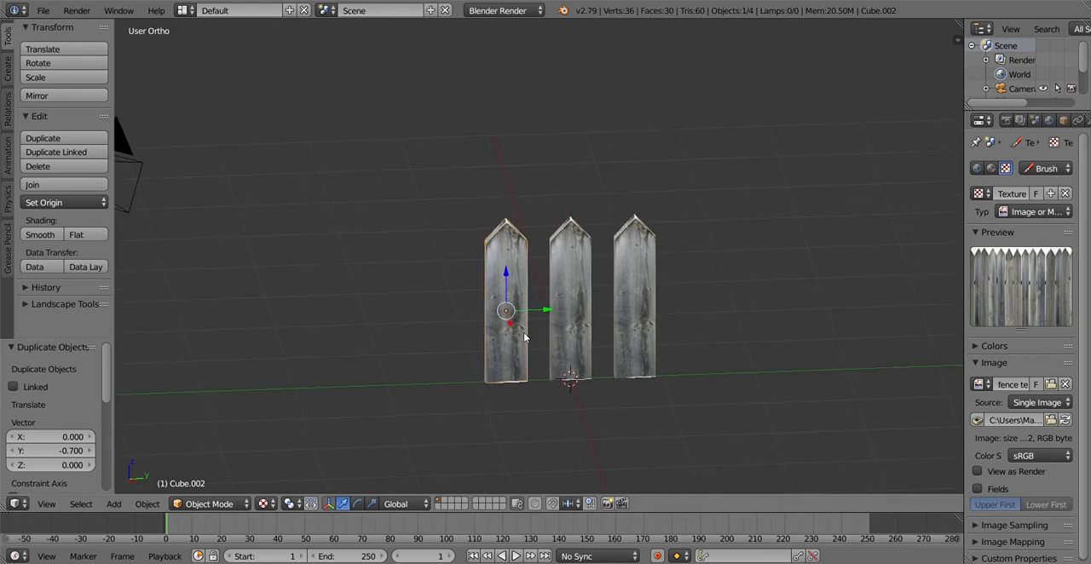
right_click(559, 335, "shift")
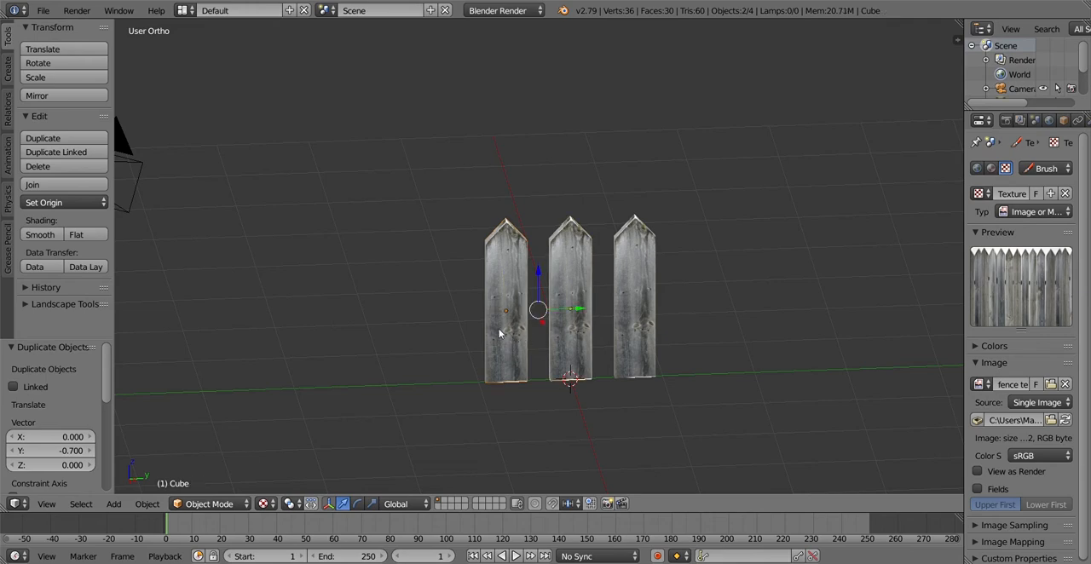
key("shift+d")
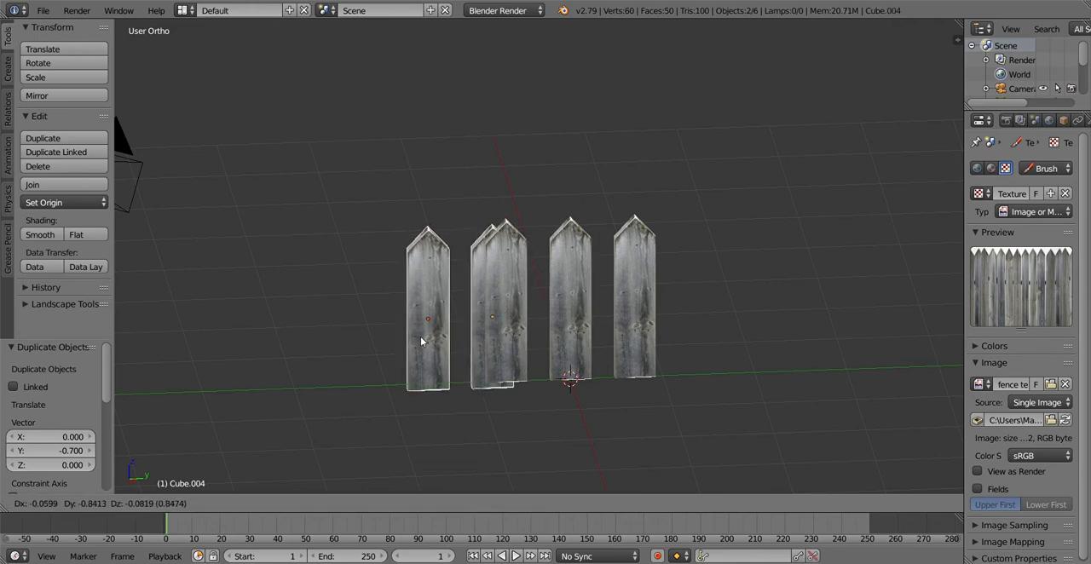
type("1")
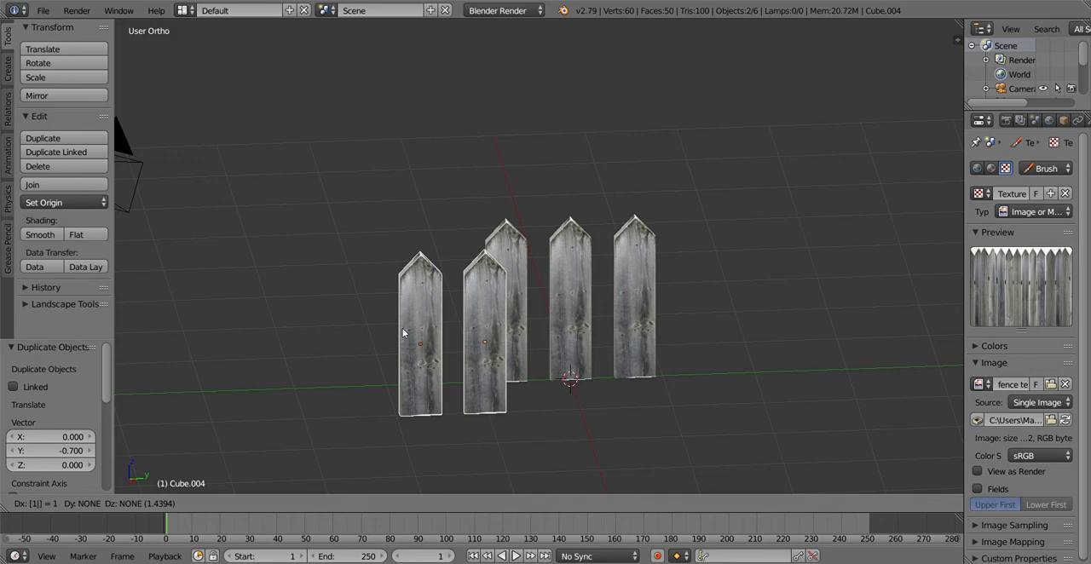
type(".5y")
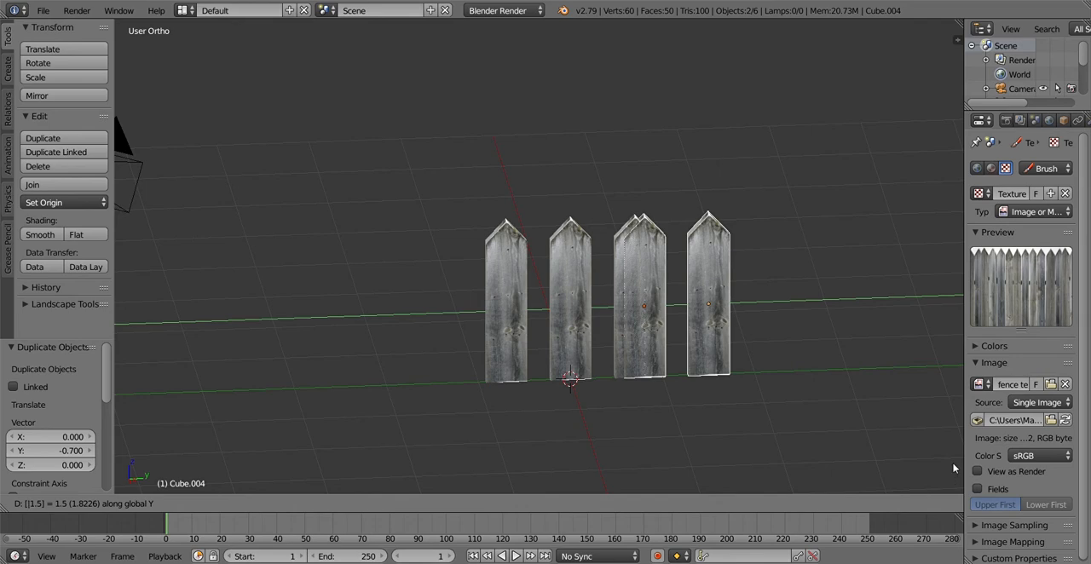
key("minus")
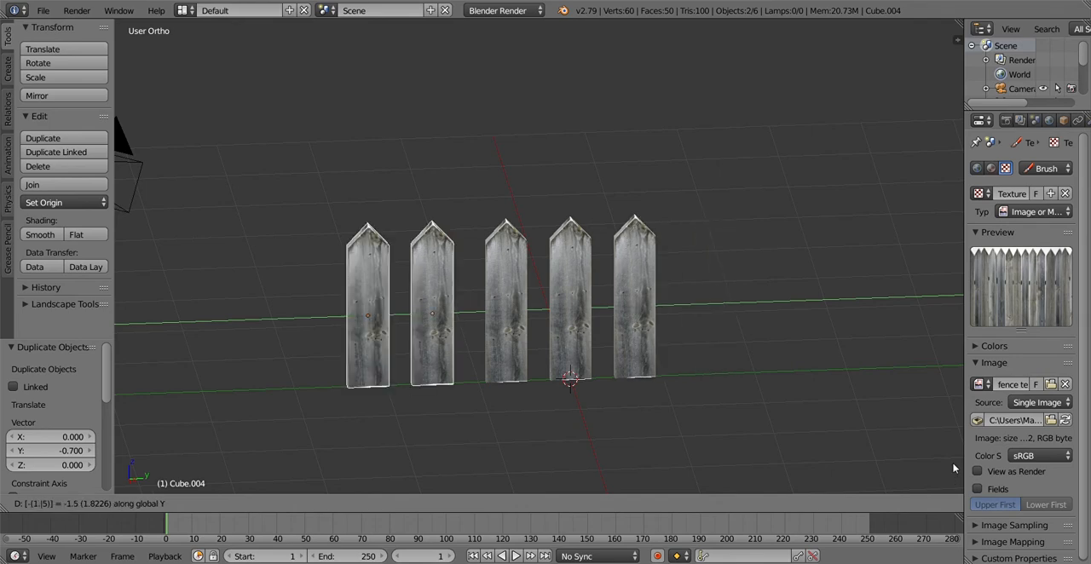
key("BackSpace")
type("4")
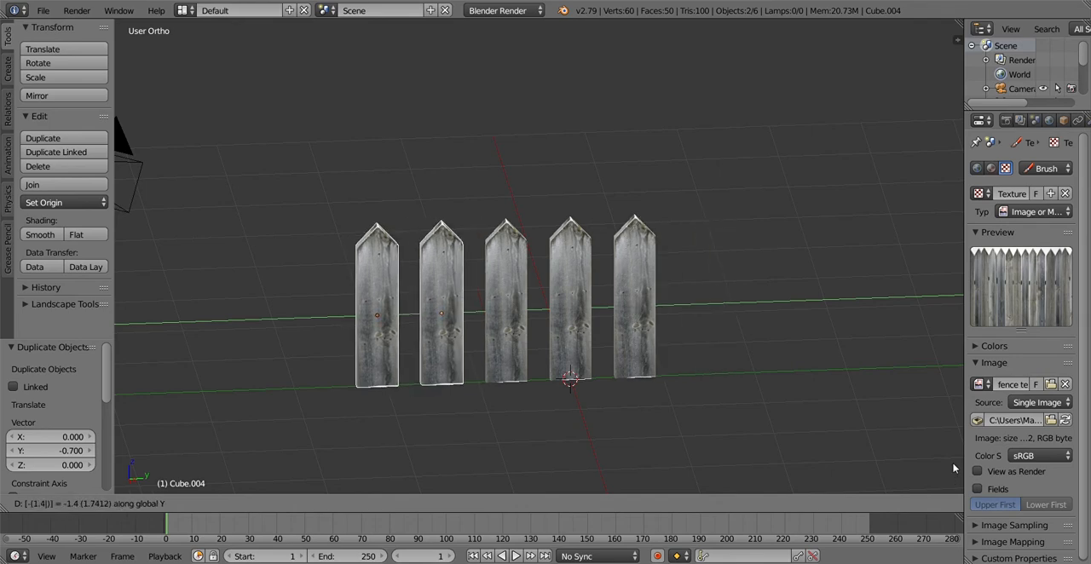
key("Return")
Try to edit the second and fourth planks of the row together in Edit Mode
middle_click_drag(952, 462, 736, 373)
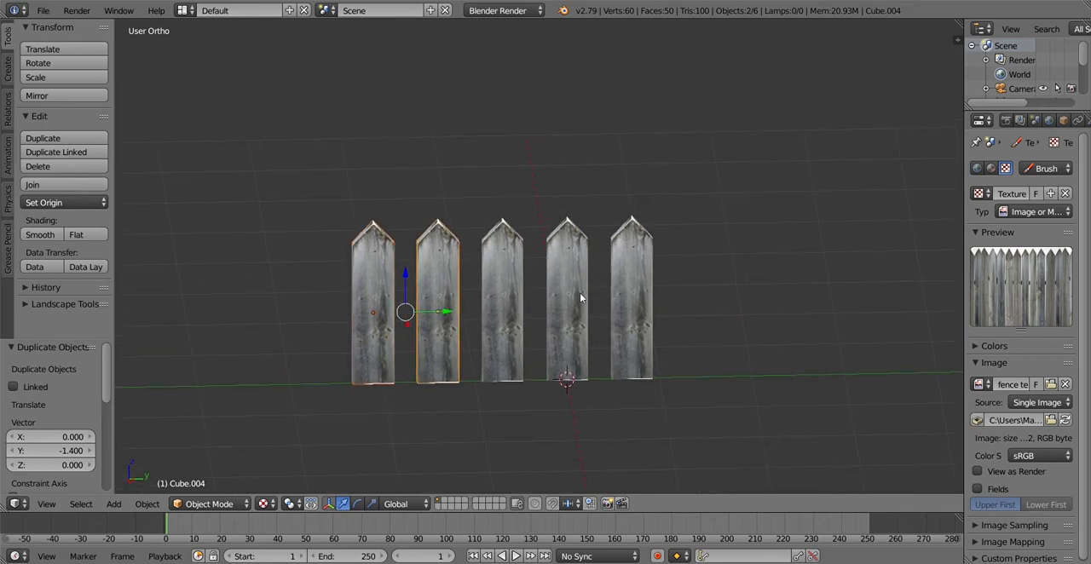
scroll(446, 279, "up", 2)
right_click(481, 271)
right_click(414, 270)
right_click(594, 269, "shift")
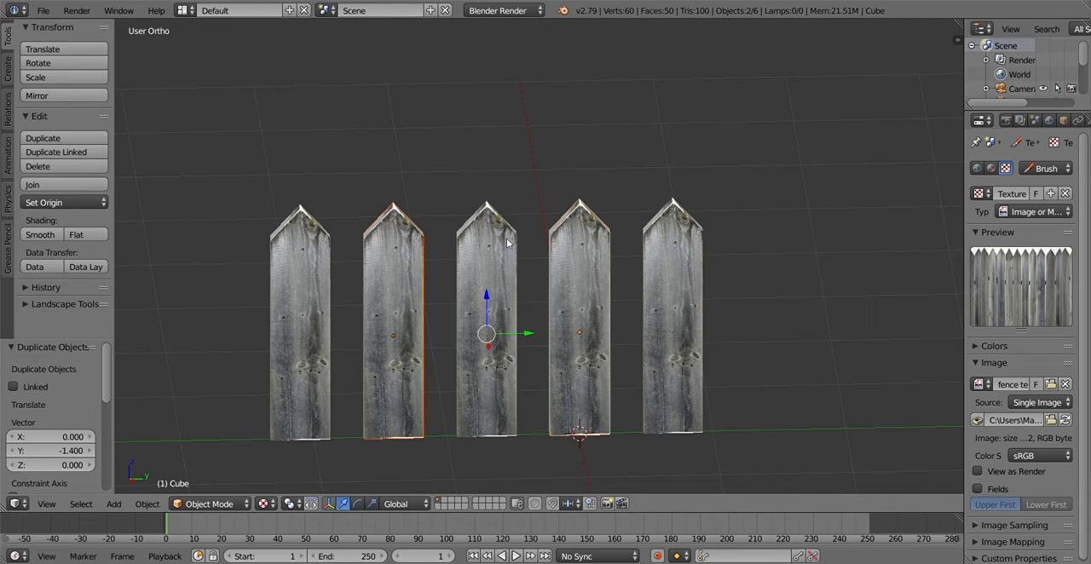
key("Tab")
middle_click_drag(456, 245, 480, 284)
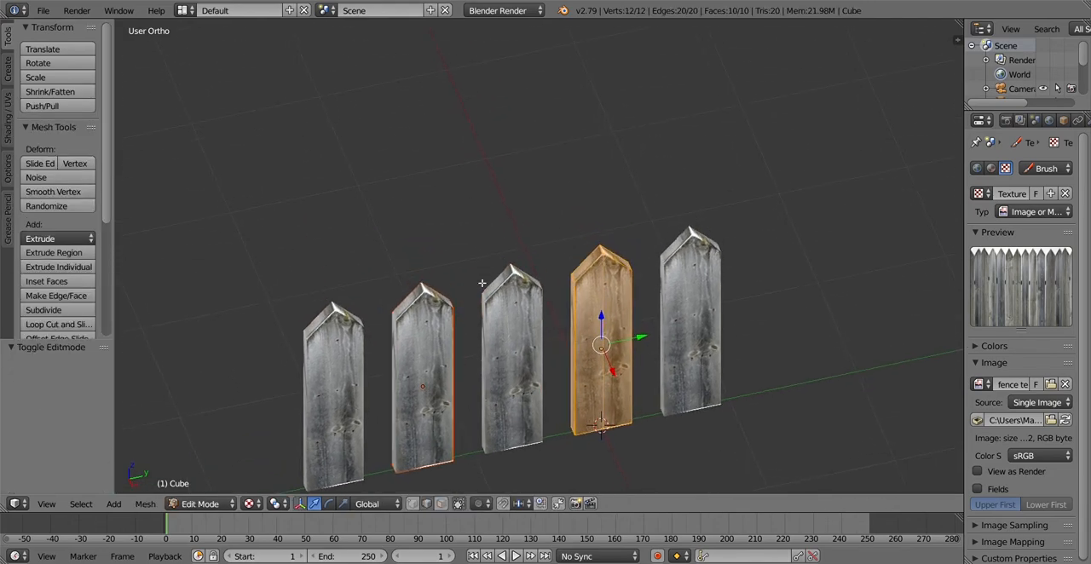
key("Tab")
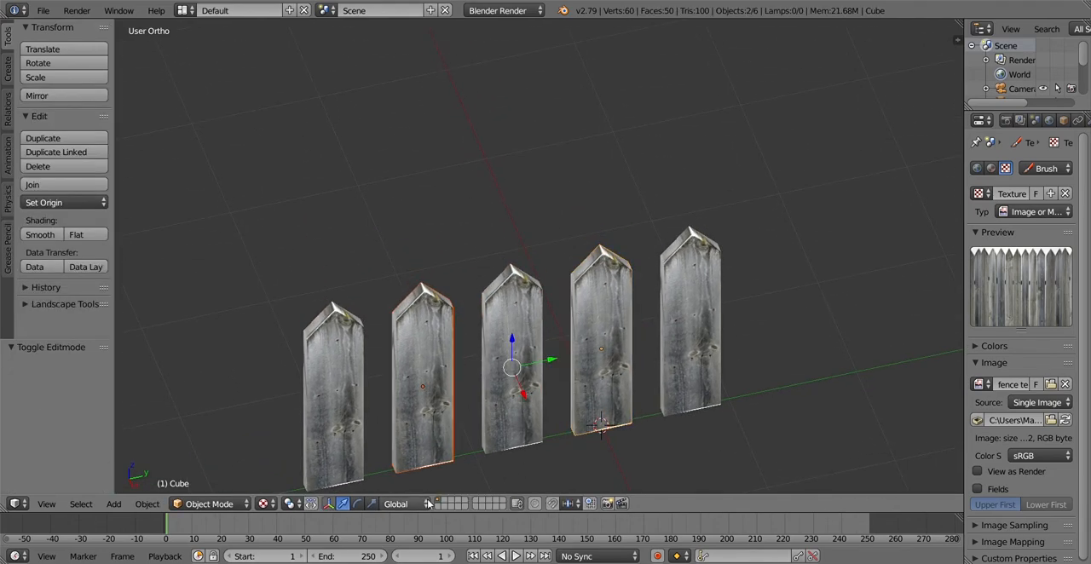
Select the original plank alone, enter Edit Mode and select the ridge edge at its tip
right_click(622, 324)
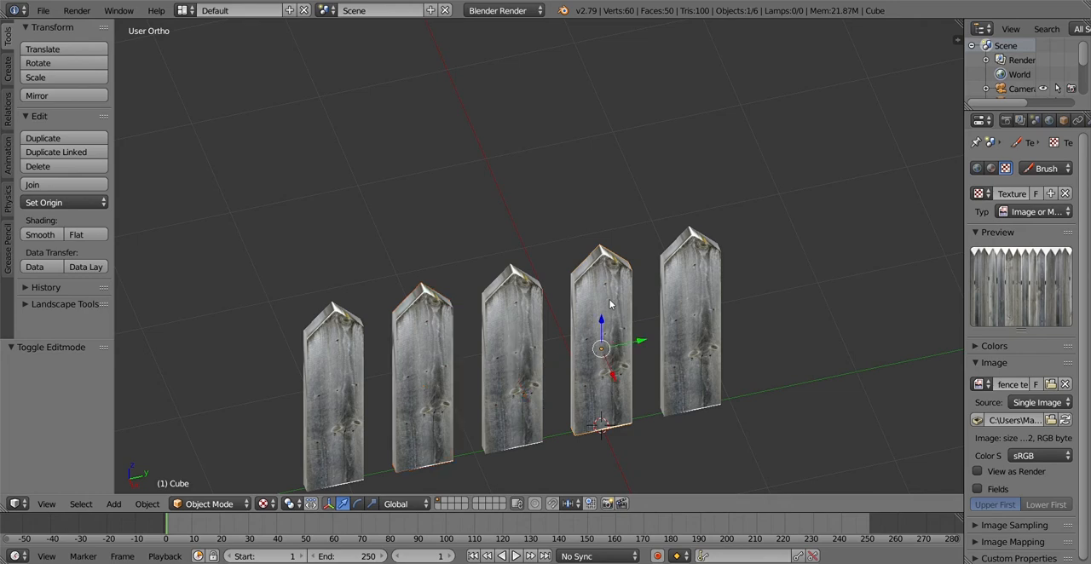
key("Tab")
right_click(601, 249)
mouse_move(634, 278)
middle_mouse_down()
mouse_move(645, 306)
mouse_move(633, 297)
middle_mouse_up()
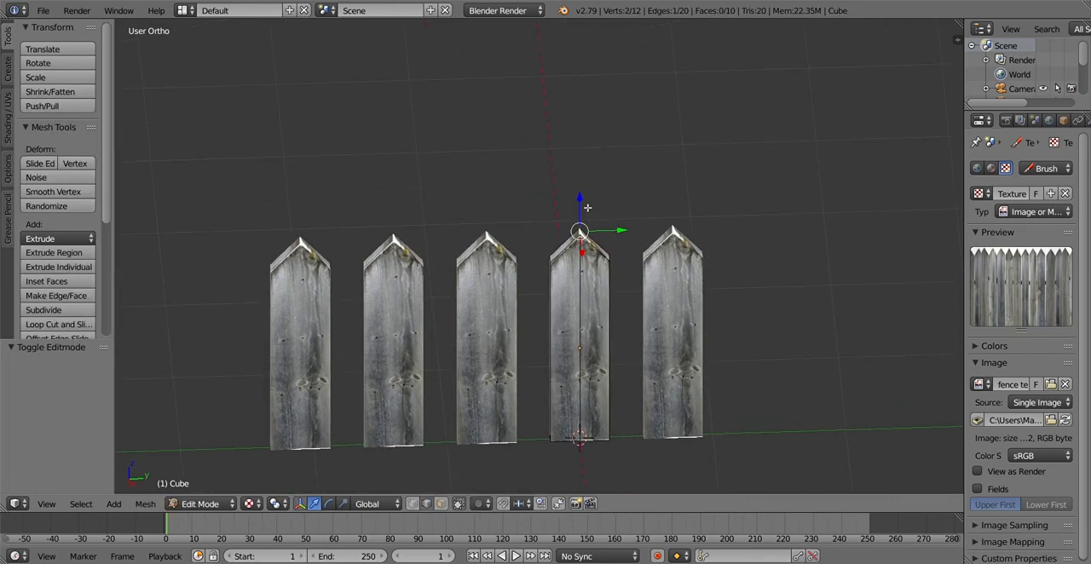
Try to raise the plank's ridge edge along the Z axis, and undo the move
key("g")
key("z")
left_click(592, 178)
key("ctrl+z")
Switch to face selection and select both sloping top faces of the original plank
middle_click_drag(589, 263, 515, 552)
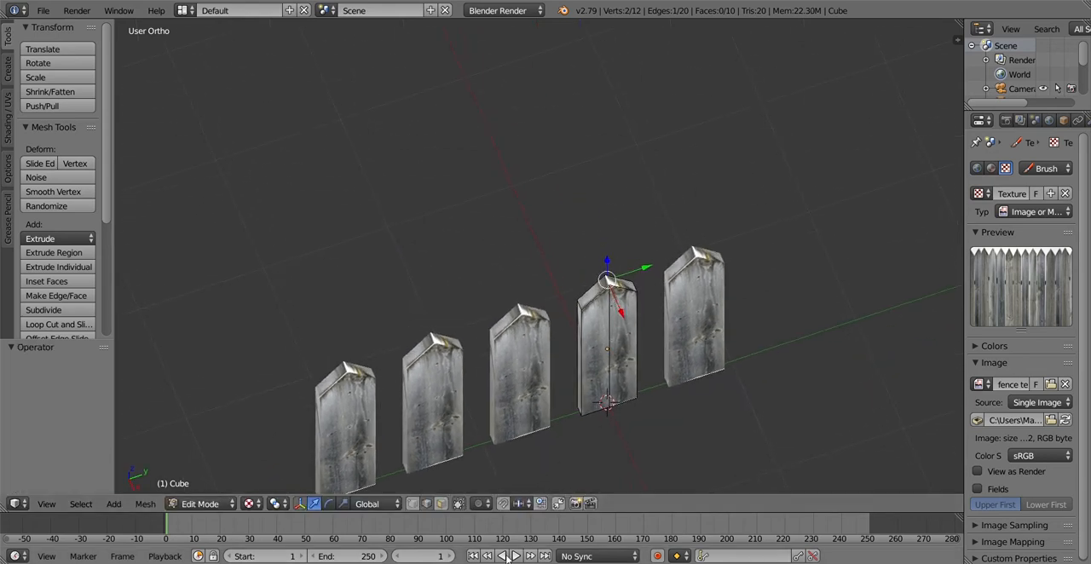
right_click(622, 286, "shift")
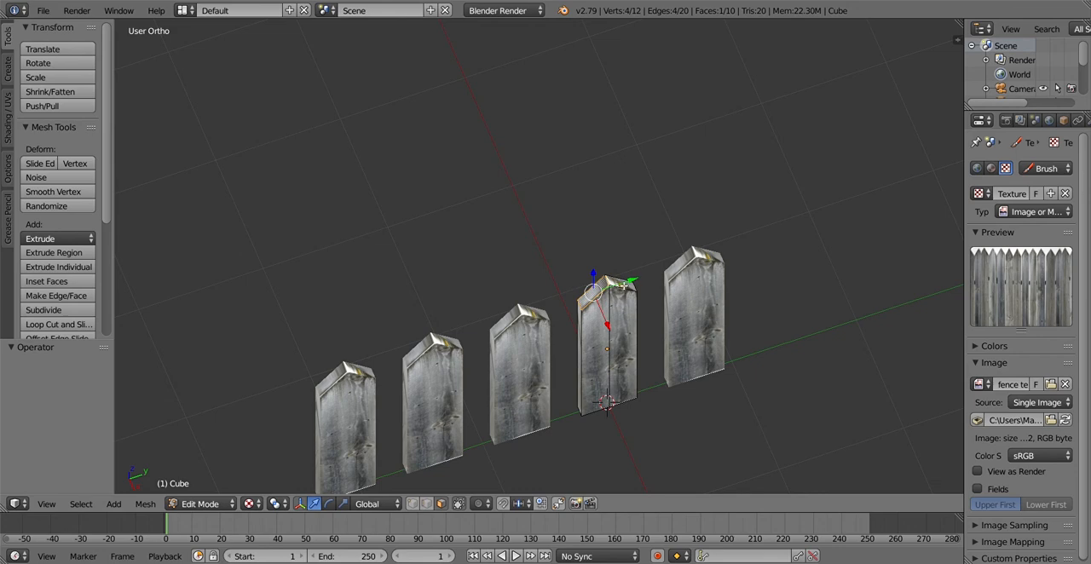
middle_click_drag(697, 324, 654, 341)
right_click(578, 295, "shift")
middle_click_drag(627, 295, 610, 196)
Try to raise the plank's two sloping top faces by 1 along the Z axis, and undo the move
key("g")
key("z")
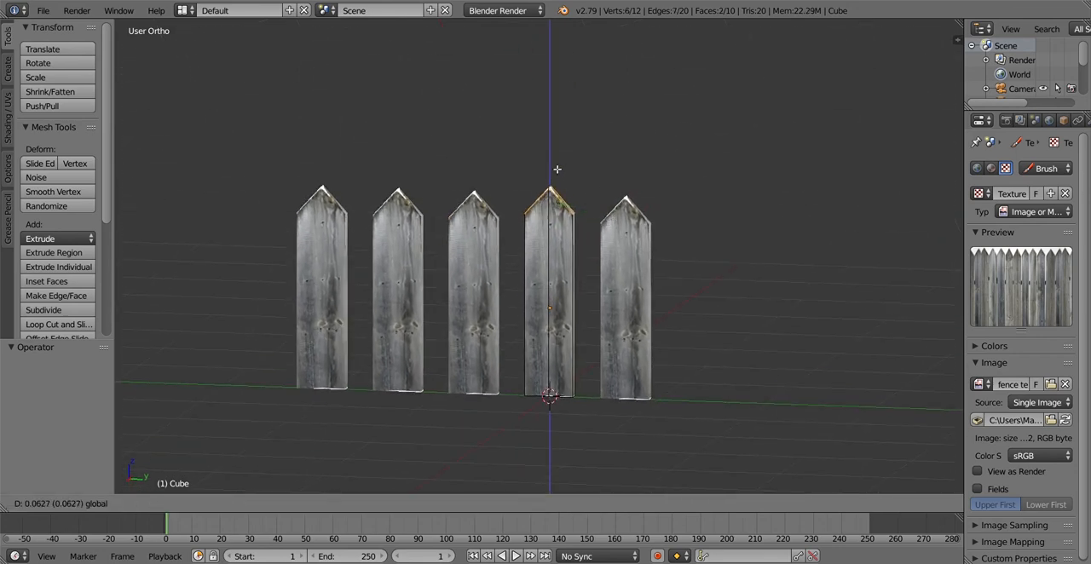
type("1")
key("Return")
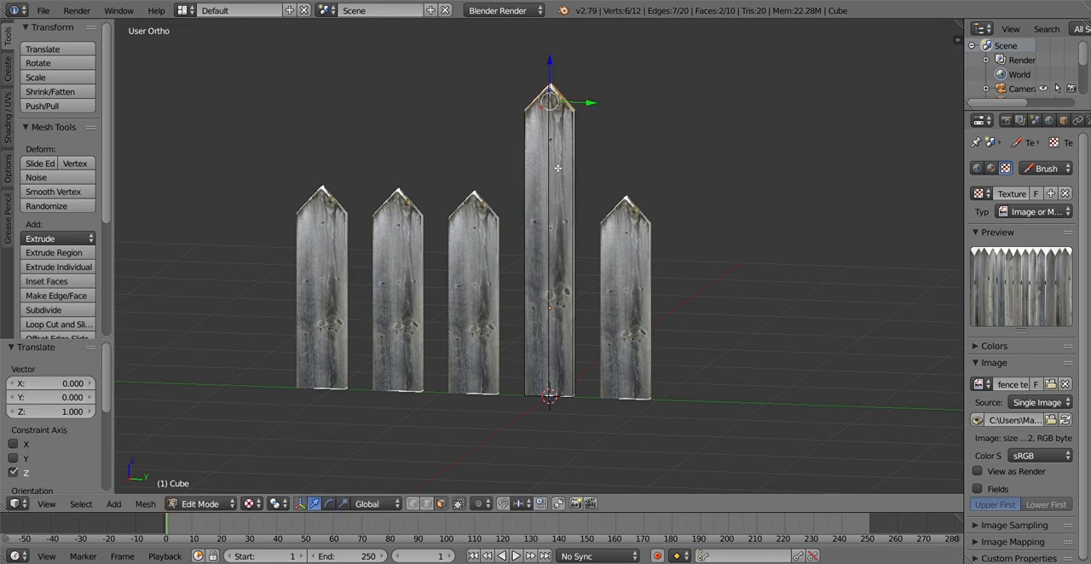
key("ctrl+z")
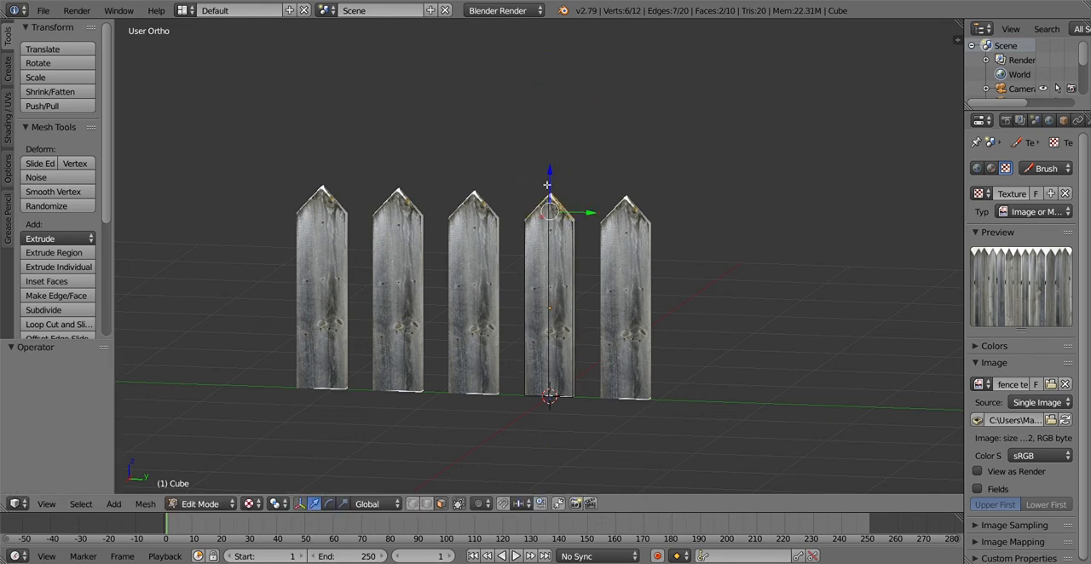
Raise the original plank's two sloping top faces by 0.5 along the Z axis
left_click_drag(554, 183, 556, 177)
type("0.5")
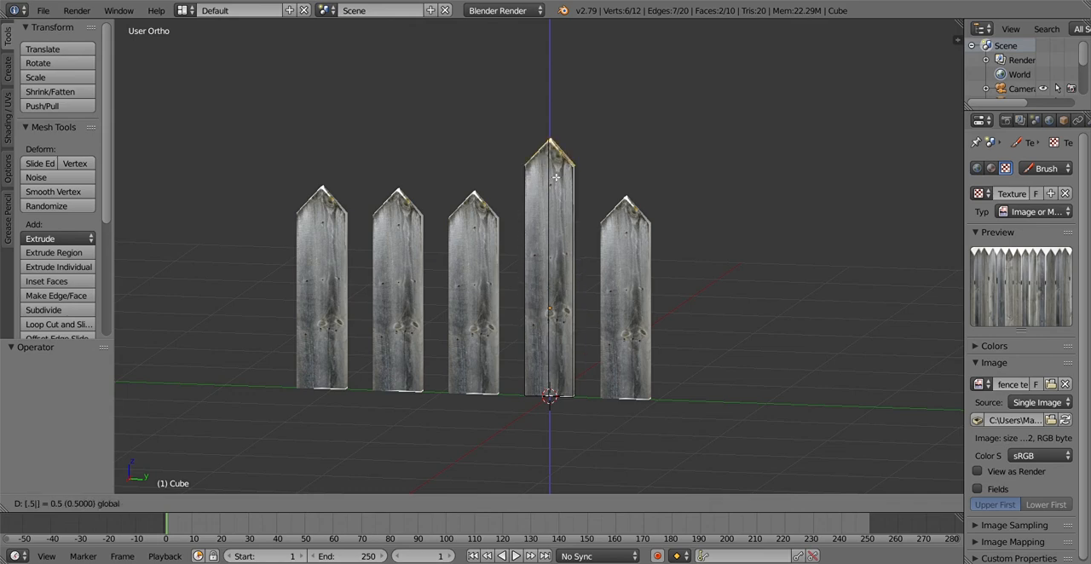
key("Return")
Select both sloping top faces of the second plank from the row's negative-Y end
middle_click_drag(519, 280, 501, 275)
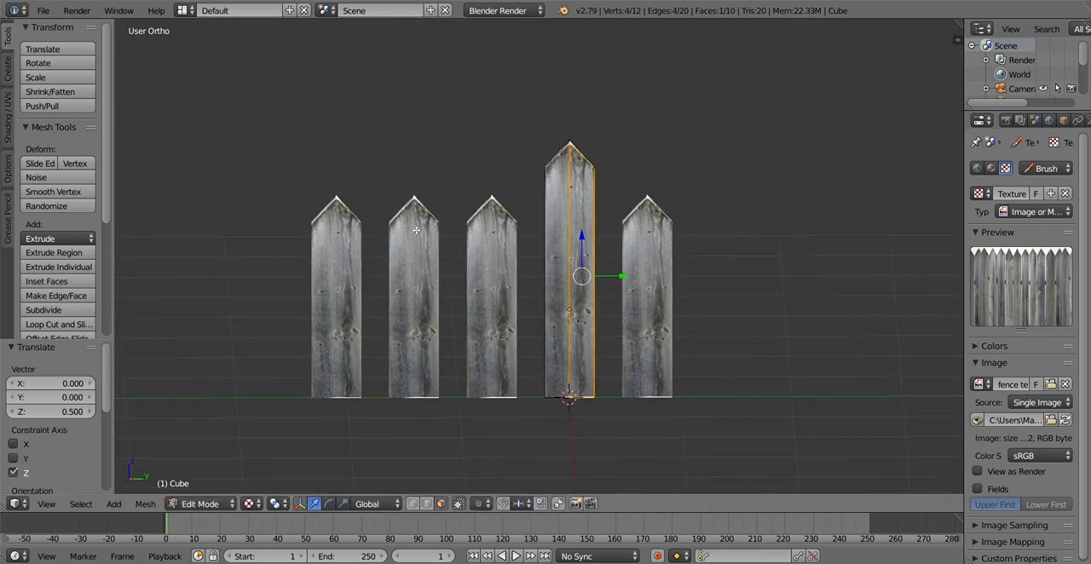
middle_click_drag(415, 230, 426, 277)
key("Tab")
key("Tab")
key("Tab")
right_click(409, 271)
key("Tab")
right_click(410, 269)
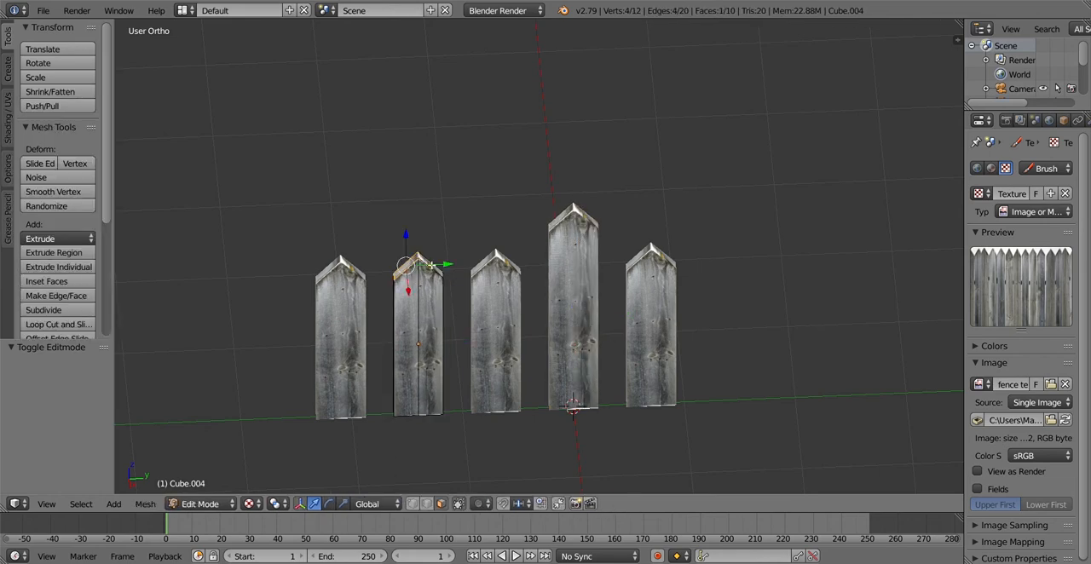
left_click(431, 265, "shift")
right_click(425, 263, "shift")
middle_click_drag(422, 296, 416, 293)
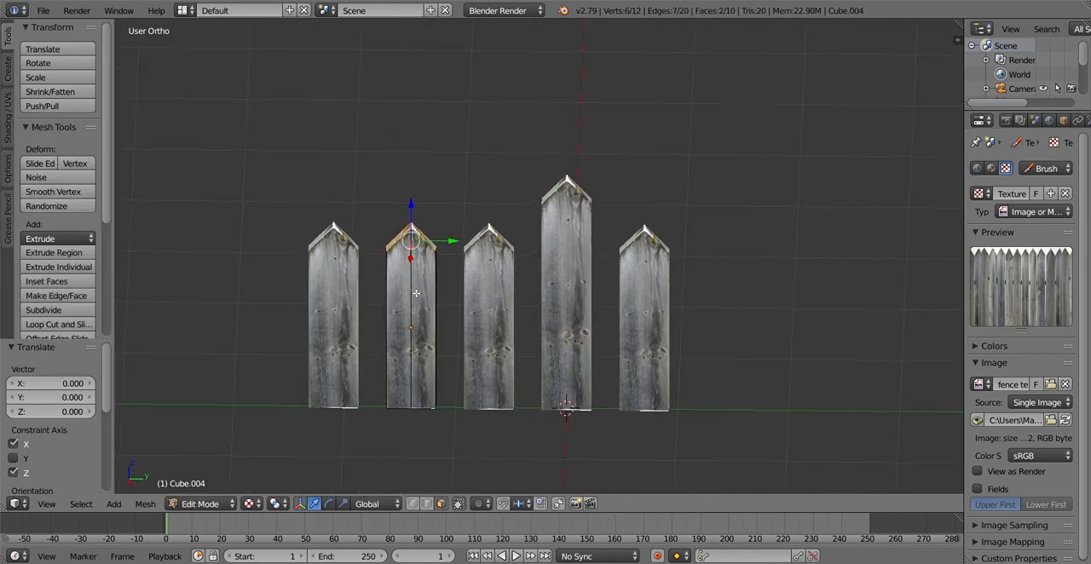
Raise the two sloping top faces of the second plank from the negative-Y end by 0.5 along the Z axis
type("gz.5")
left_click(418, 204)
left_click(419, 204)
middle_click_drag(420, 300, 443, 301)
middle_click_drag(363, 249, 373, 291)
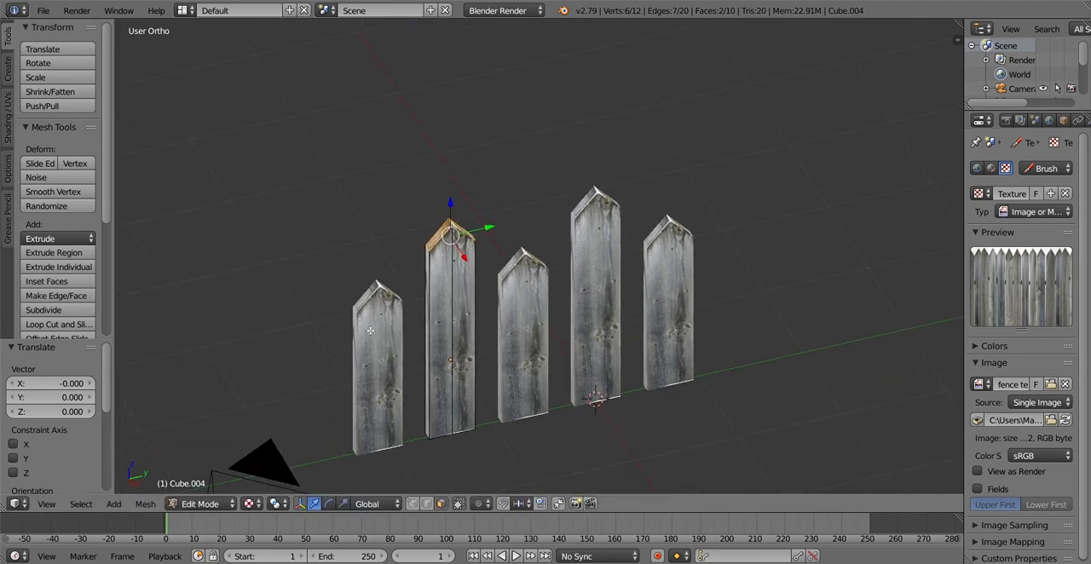
Edit the outermost plank at the negative-Y end and select both of its sloping top faces
key("Tab")
right_click(370, 331)
key("Tab")
right_click(371, 296)
right_click(388, 292, "shift")
middle_click_drag(417, 309, 378, 320)
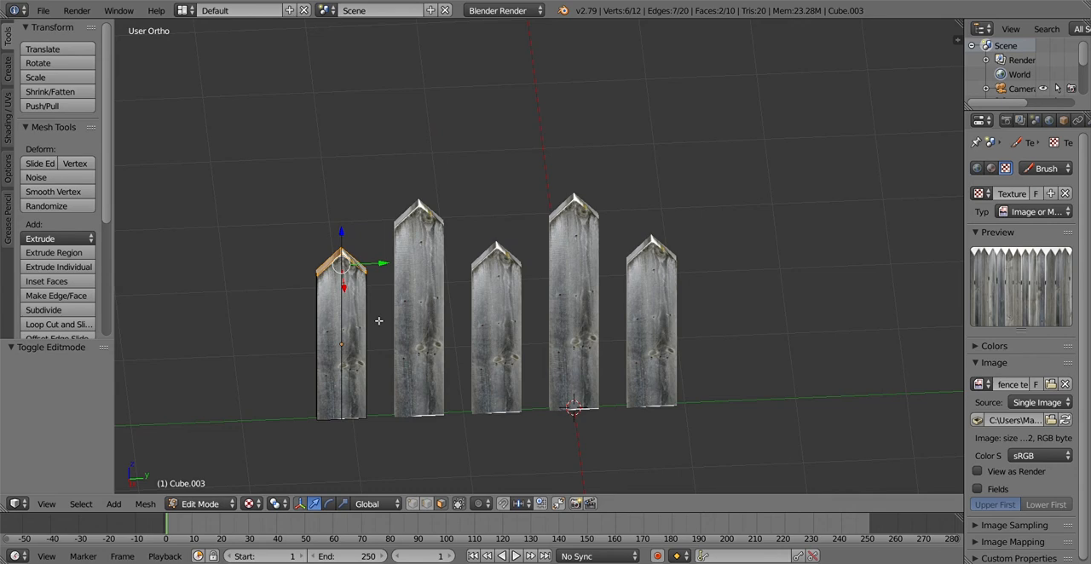
Switch the pivot point to the 3D cursor and undo the last face selection
key("period")
key("KP_5")
key("ctrl+z")
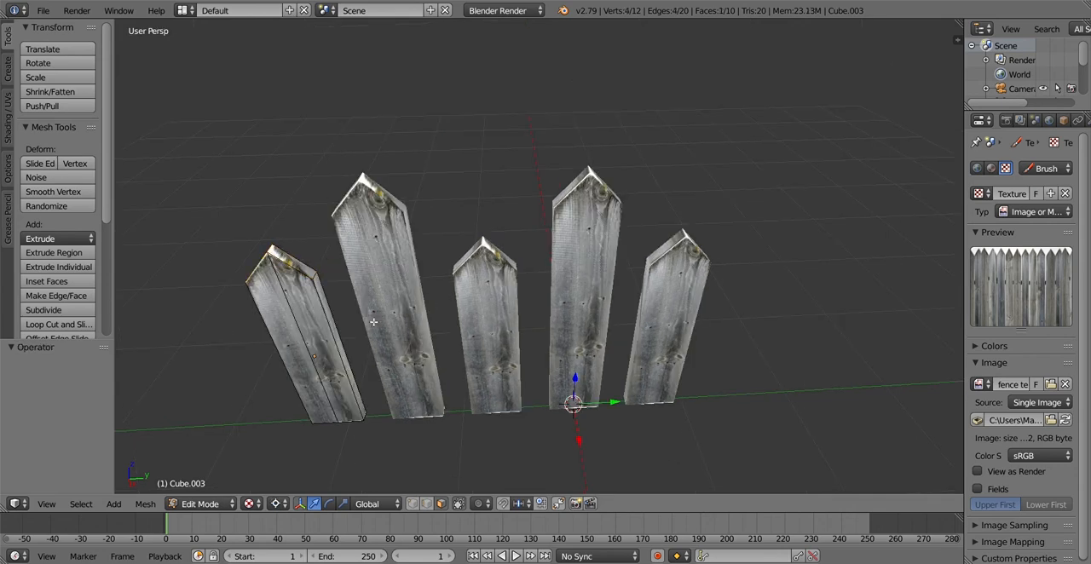
scroll(373, 323, "down", 3)
middle_click_drag(402, 315, 430, 303)
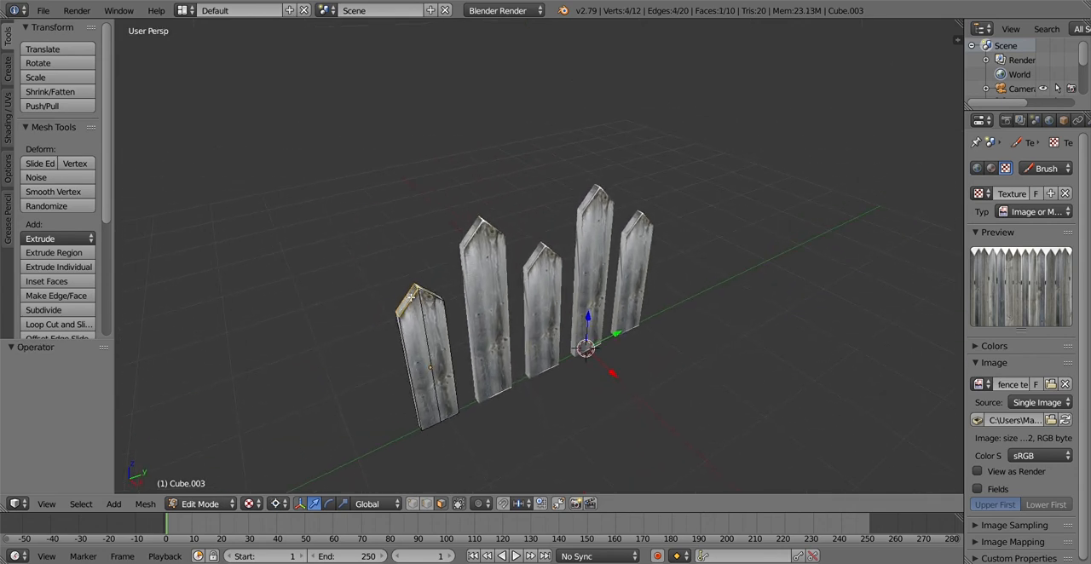
Return to the orthographic view and reselect the two sloping top faces of the negative-Y end plank
right_click(434, 299)
key("a")
key("a")
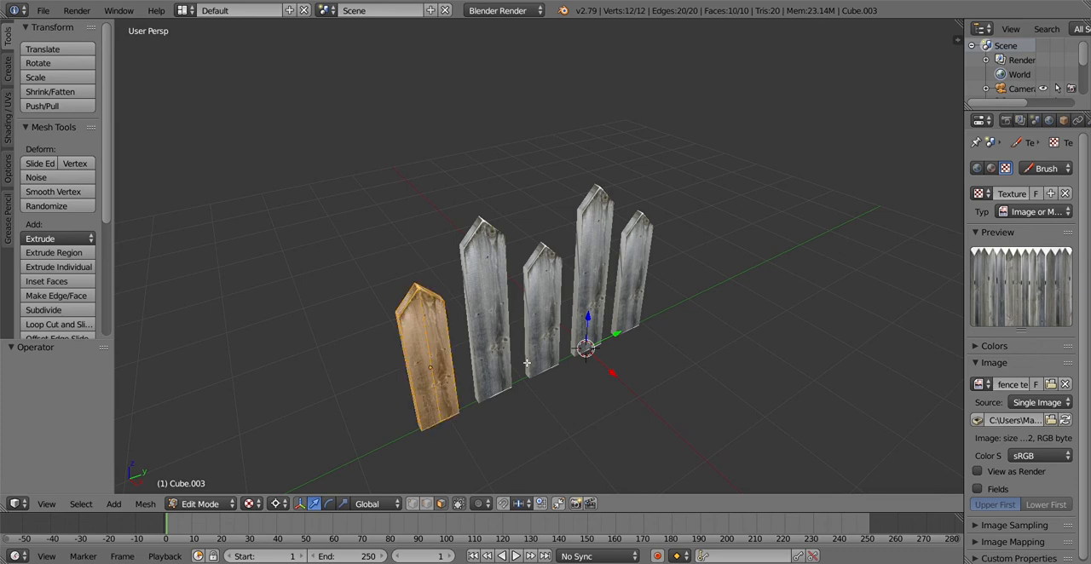
middle_click_drag(526, 363, 484, 356)
scroll(482, 339, "down", 3)
middle_click_drag(479, 316, 329, 331)
right_click(462, 292)
right_click(411, 329)
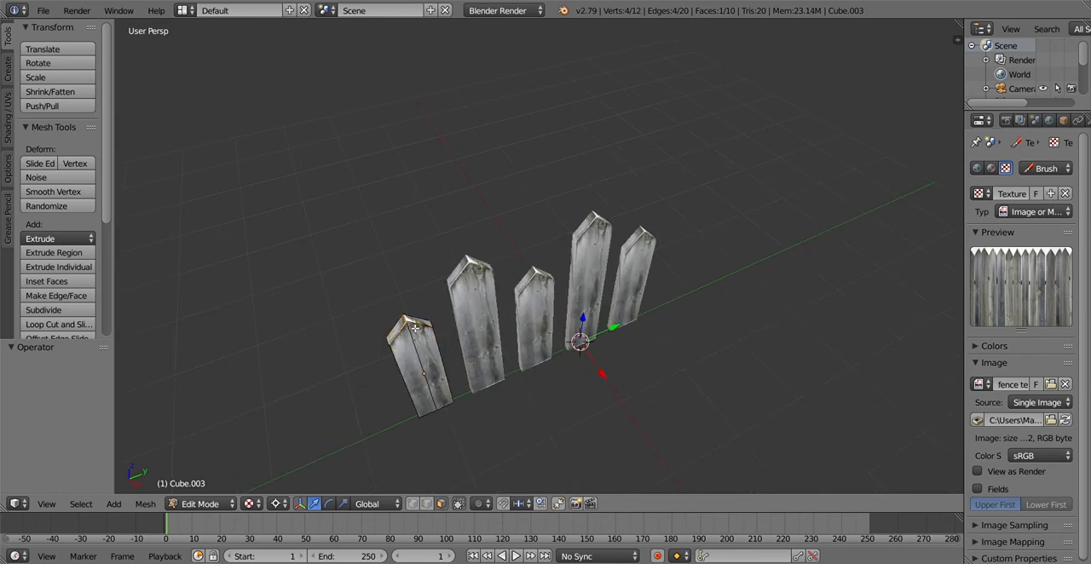
key("KP_5")
right_click(452, 306, "shift")
middle_click_drag(452, 306, 514, 301)
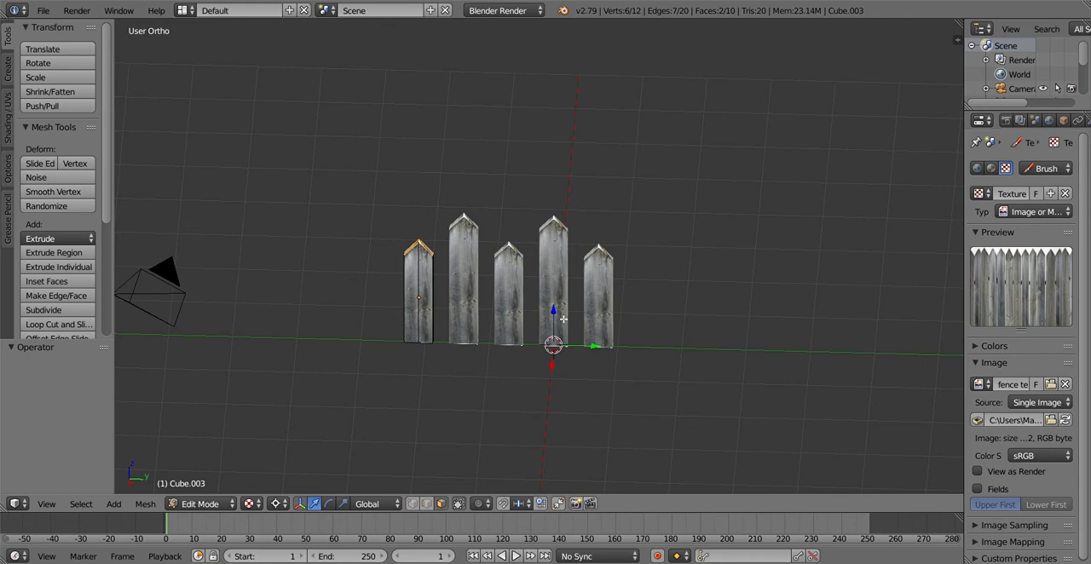
Try to raise the negative-Y end plank's two sloping top faces by 0.5 along the Z axis, and undo the move
key("g")
type("z.5")
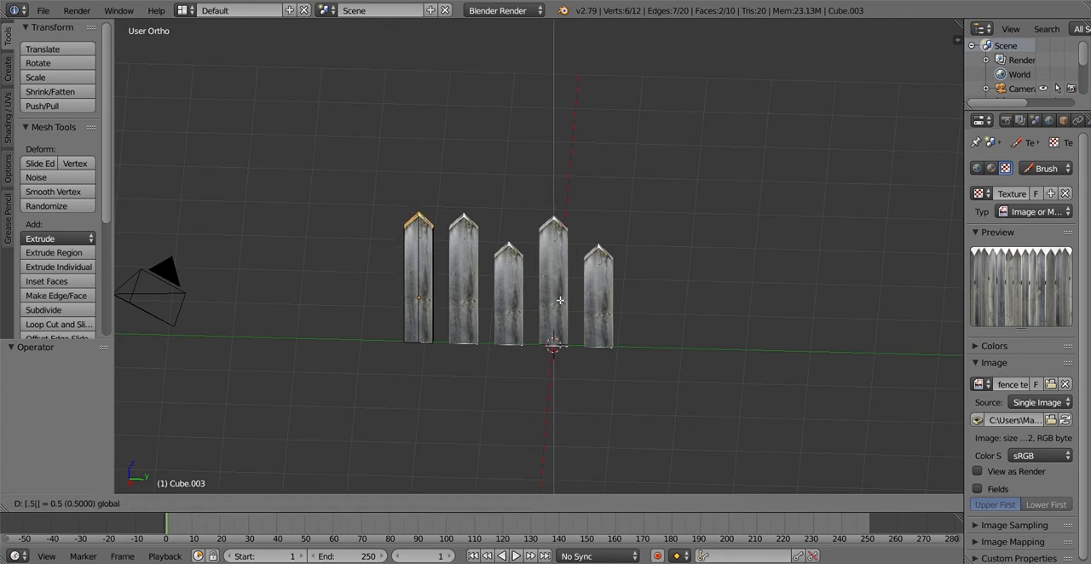
key("Return")
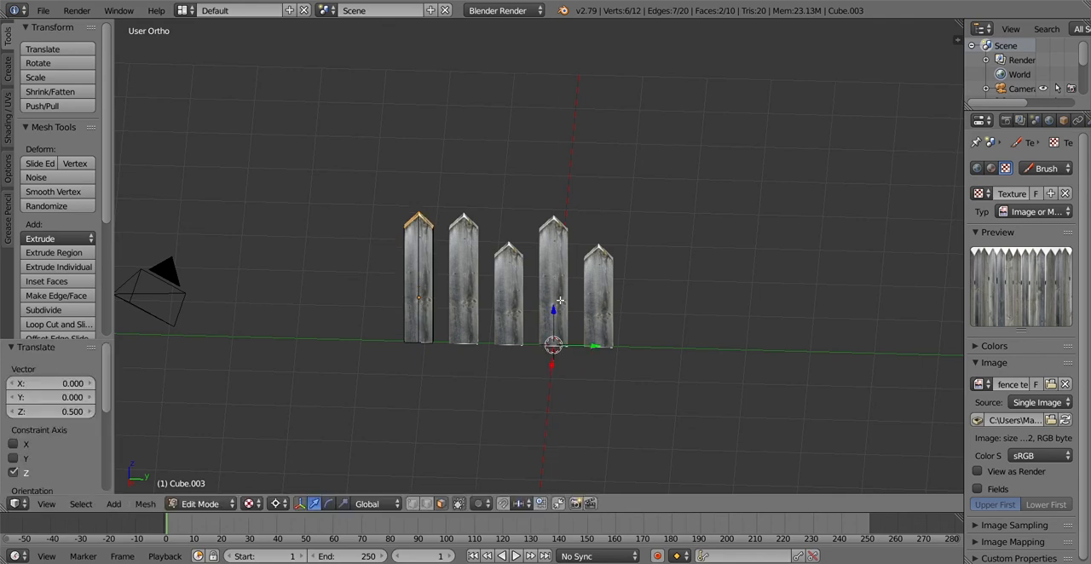
key("ctrl+z")
Raise the negative-Y end plank's two sloping top faces by 1 along the Z axis and return to Object Mode
left_click_drag(555, 311, 558, 310)
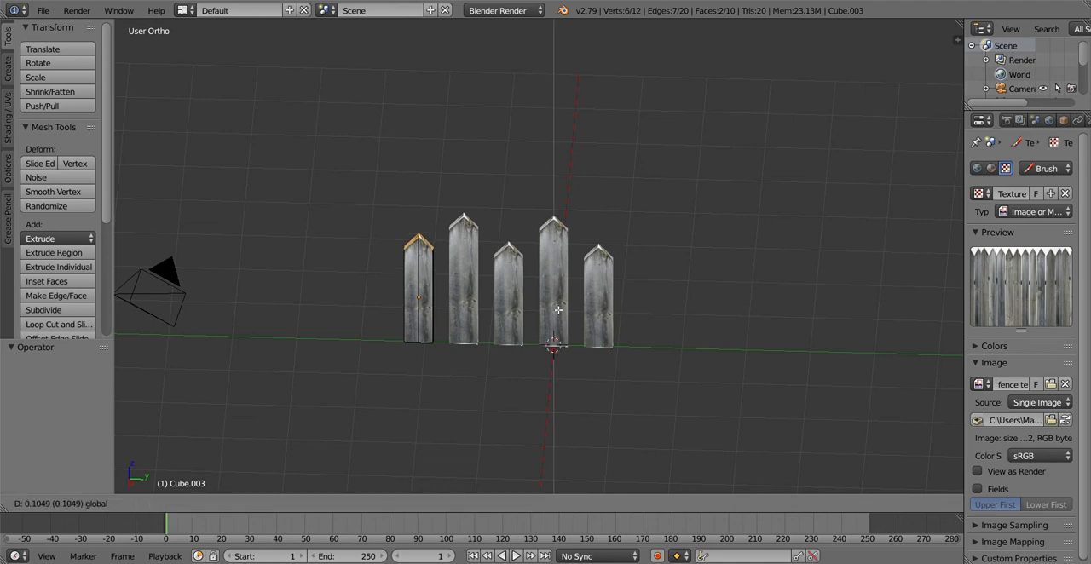
type("1")
key("Return")
key("Tab")
scroll(608, 269, "up", 1)
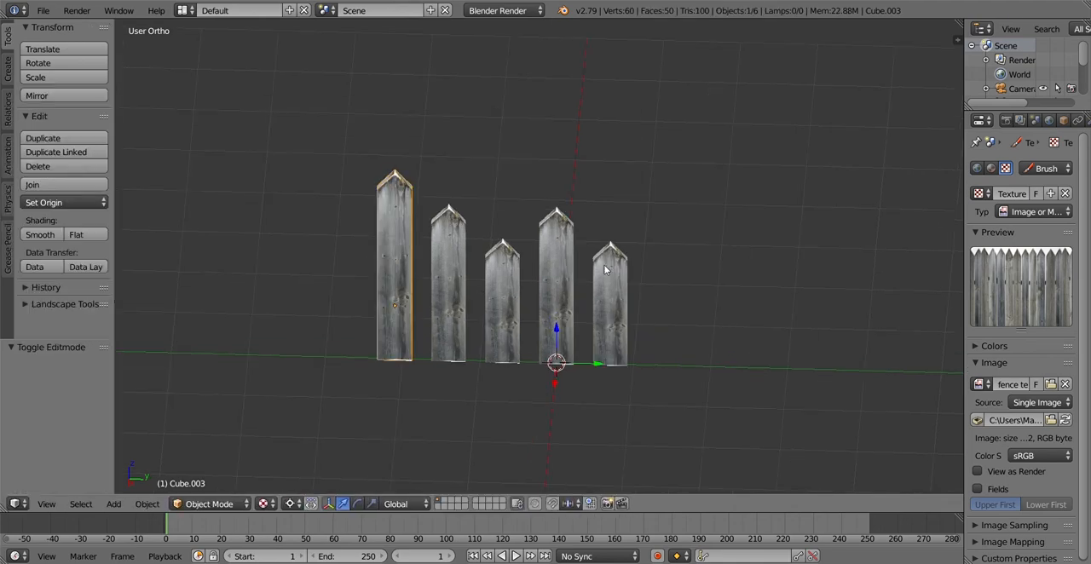
Edit the outermost plank at the positive-Y end and select both of its sloping top faces
right_click(609, 269)
middle_click_drag(616, 271, 621, 274)
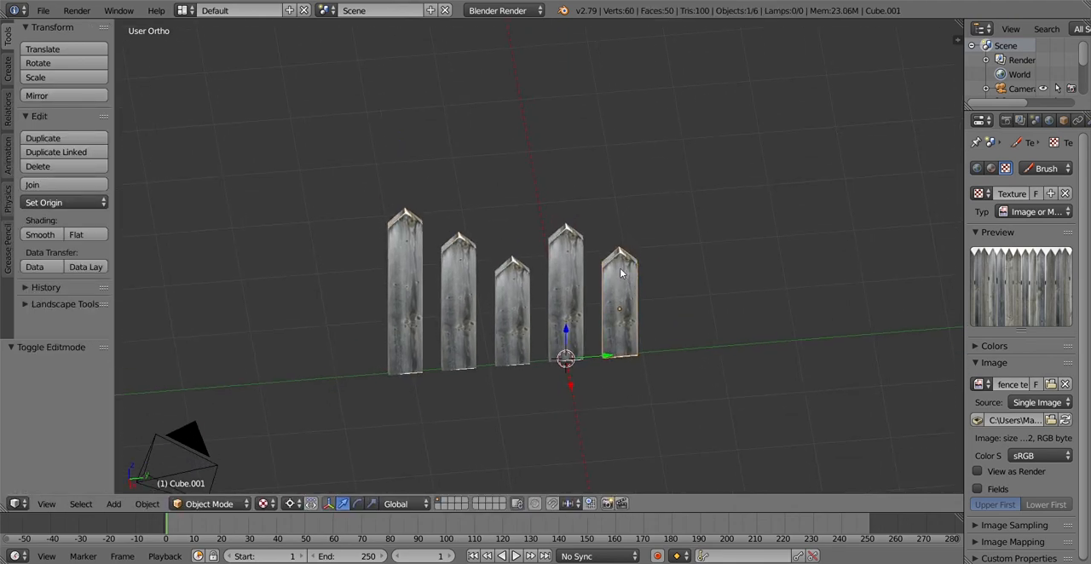
scroll(619, 268, "up", 2)
key("Tab")
right_click(652, 258)
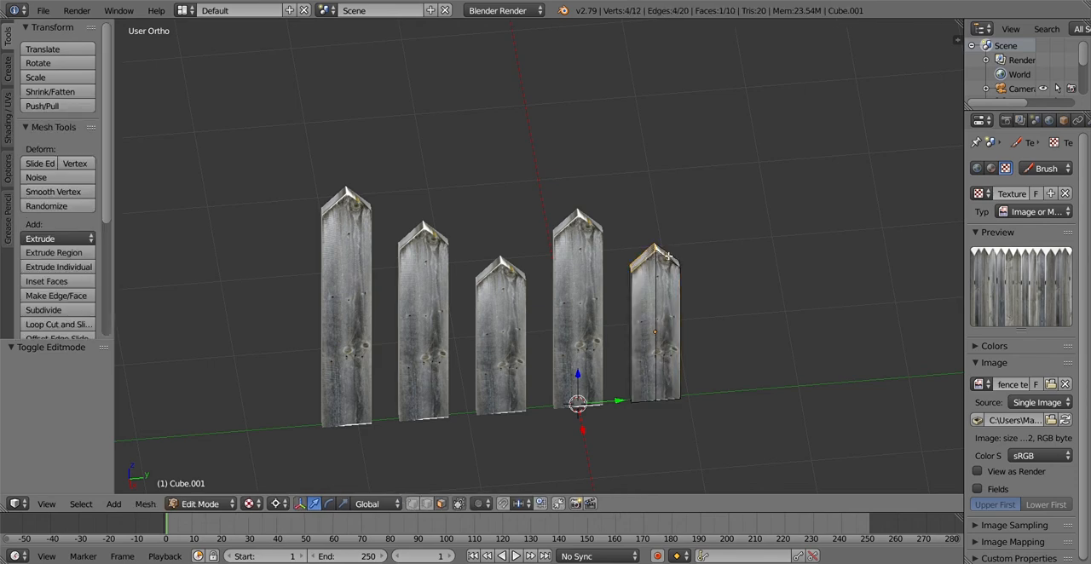
right_click(669, 256, "shift")
middle_click_drag(670, 274, 648, 274)
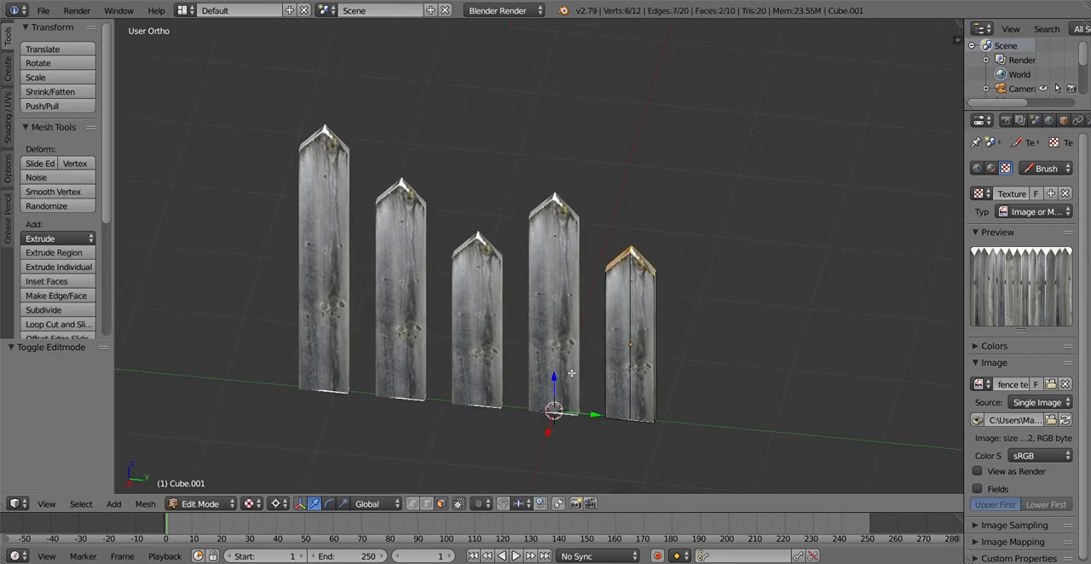
Raise the positive-Y end plank's two sloping top faces by 1 along the Z axis and return to Object Mode
left_click_drag(555, 382, 621, 326)
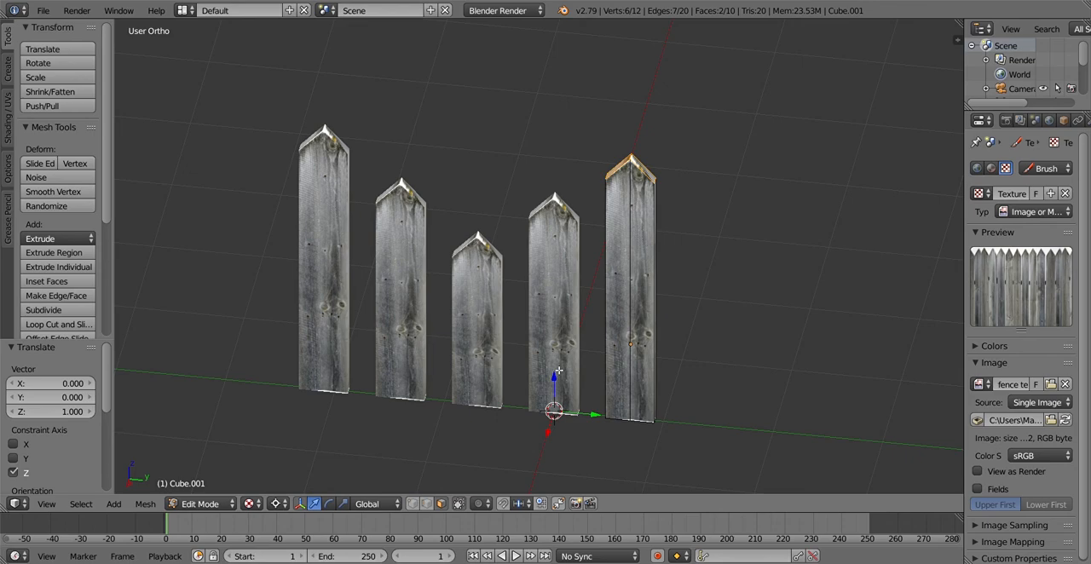
middle_click_drag(621, 326, 651, 325)
scroll(639, 329, "down", 3)
middle_click_drag(591, 348, 611, 312)
scroll(609, 329, "up", 3)
scroll(574, 343, "up", 3)
scroll(570, 339, "down", 3)
key("Tab")
key("Tab")
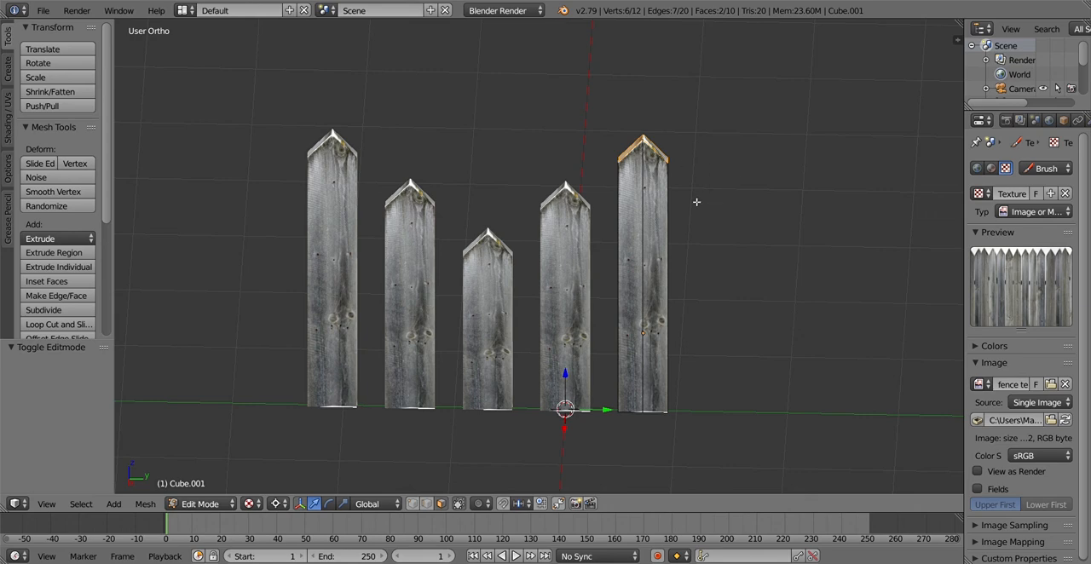
key("Tab")
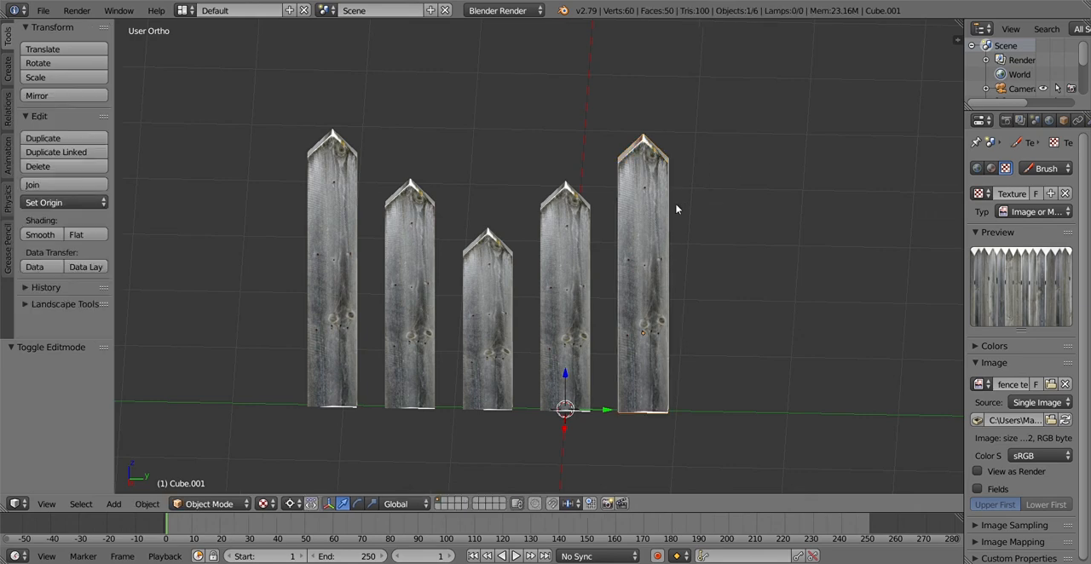
Duplicate the tall positive-Y end plank and place the copy about 0.77 further along the Y axis
key("shift+s")
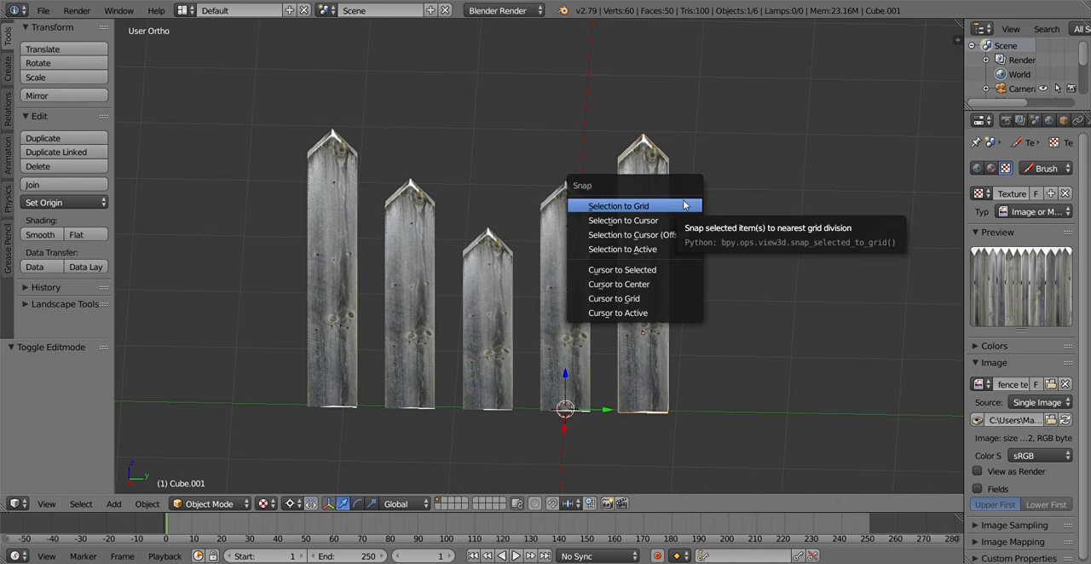
key("Escape")
key("shift+d")
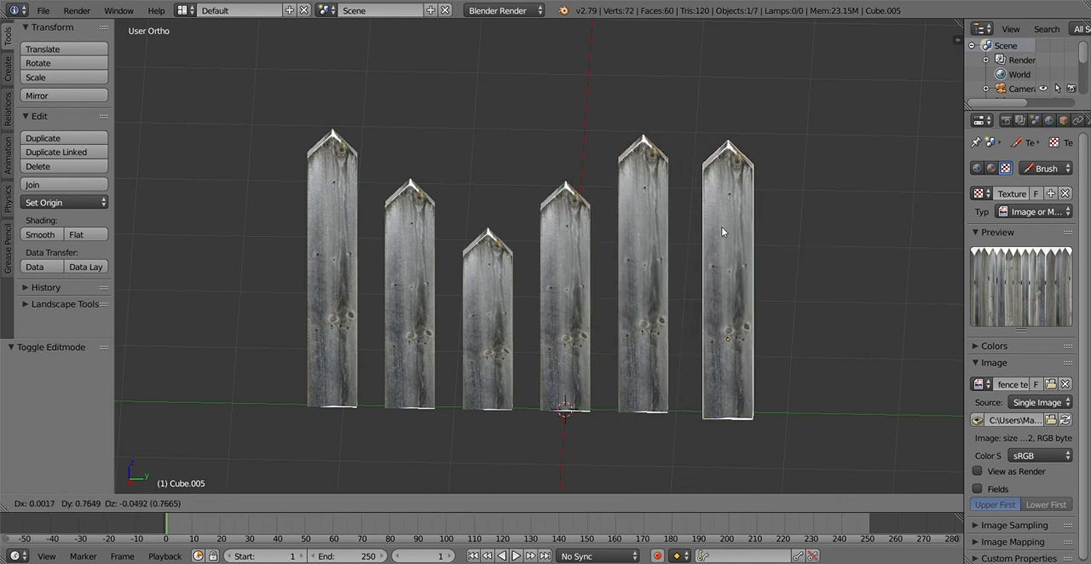
left_click(721, 227)
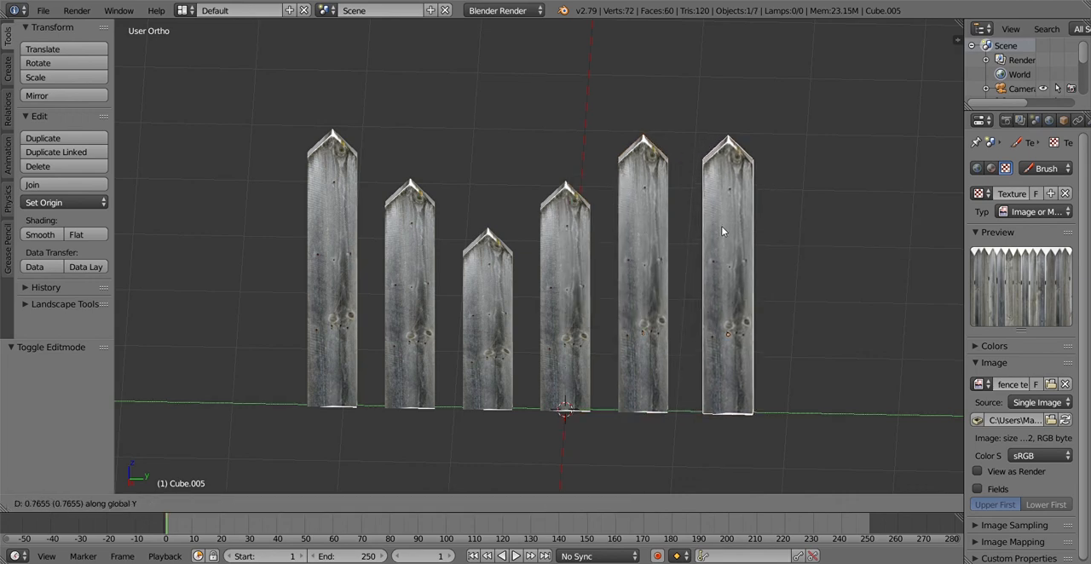
Try to rotate the copied plank by 190° without an axis constraint, and undo the rotation
key("r")
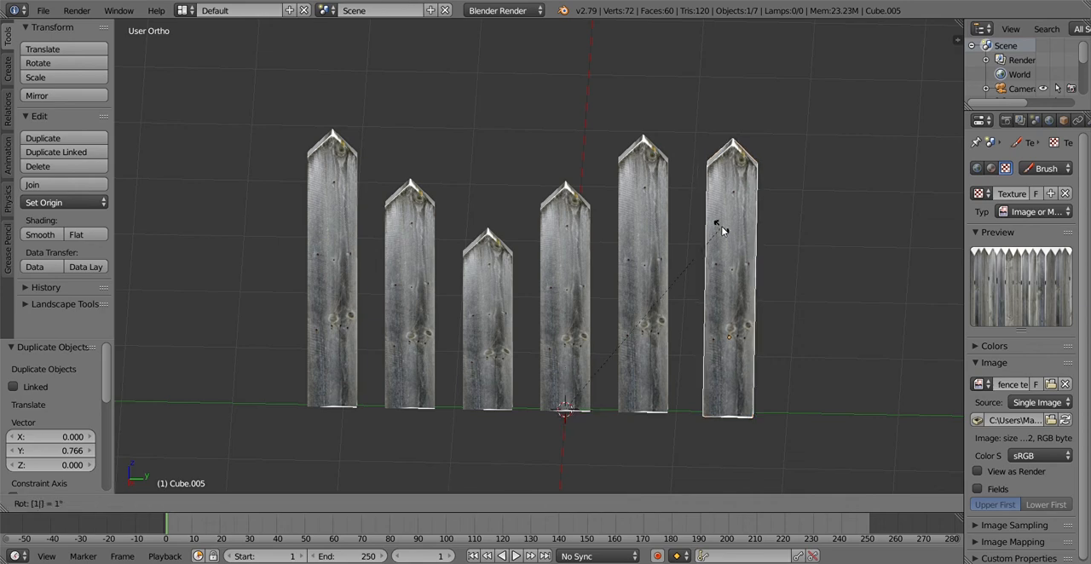
key("BackSpace")
type("90")
key("Return")
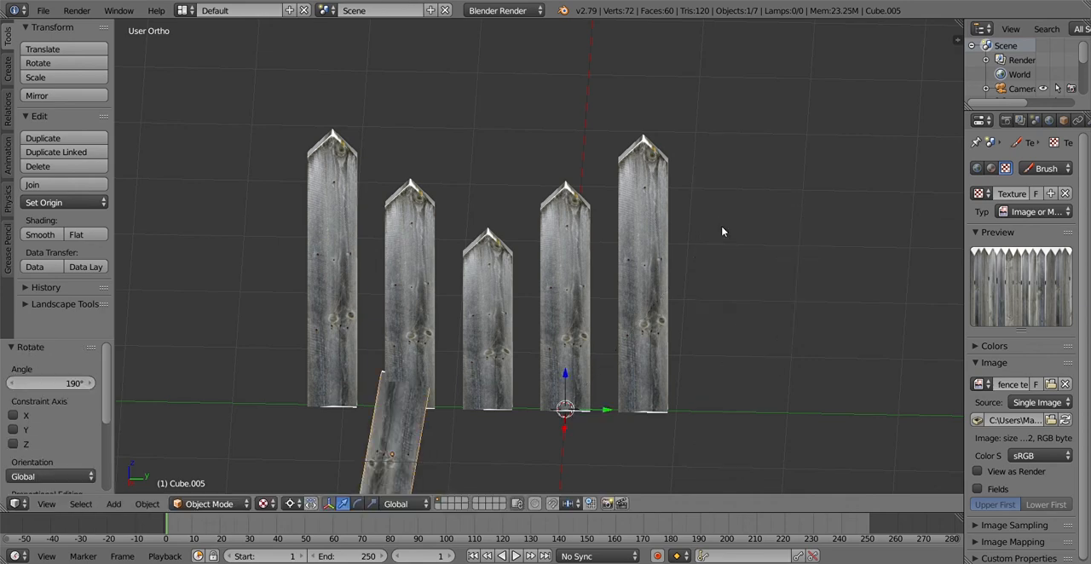
key("ctrl+z")
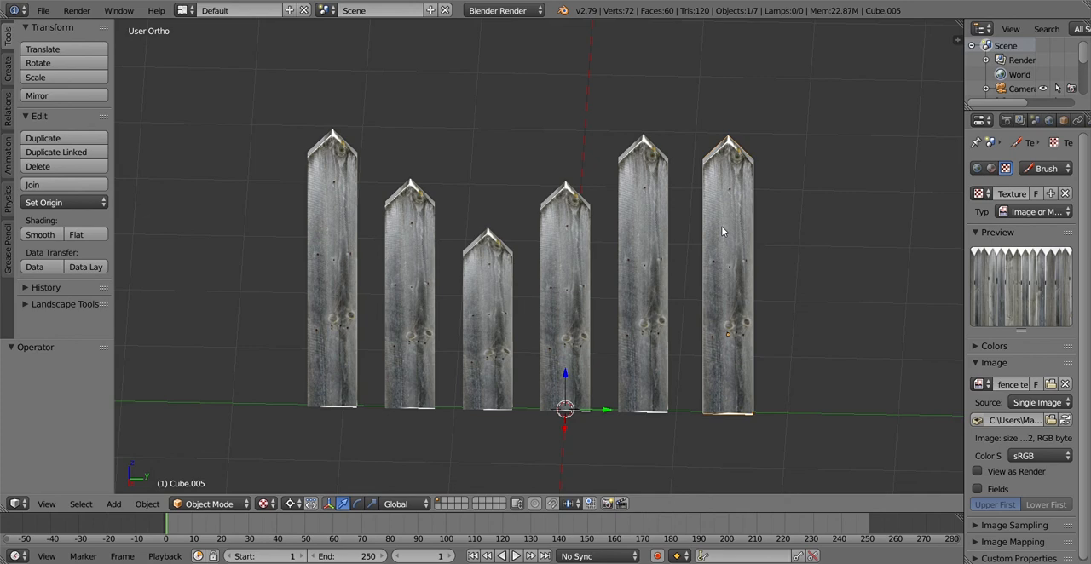
Rotate the copied plank 90° about the X axis to form a horizontal rail
key("r")
type("x90")
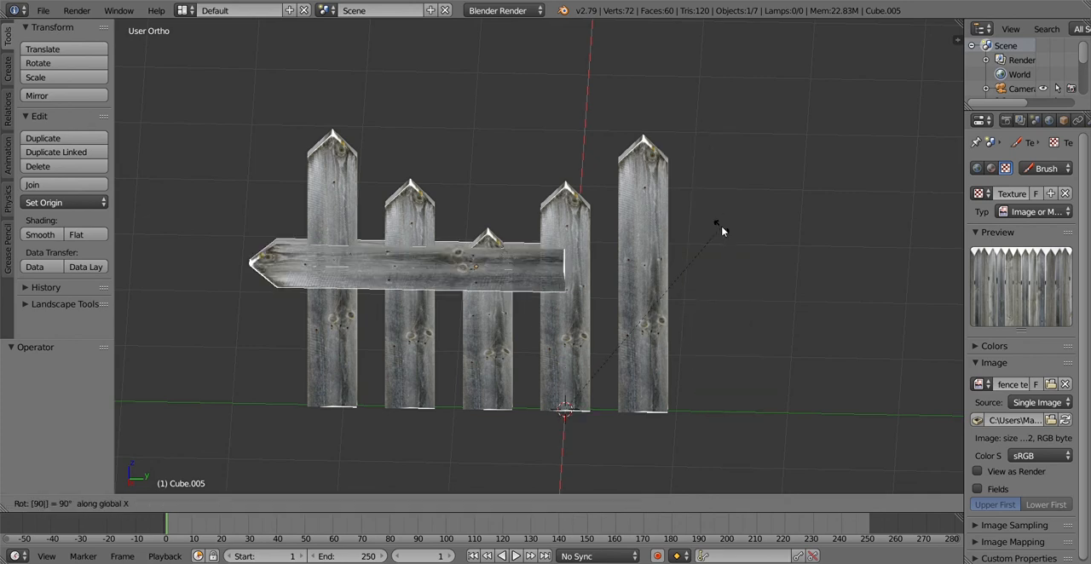
key("Return")
Move the horizontal rail in front of the planks so it spans from one end plank to the other
middle_click_drag(754, 252, 424, 361)
left_click_drag(423, 362, 419, 360)
middle_click_drag(418, 360, 625, 326)
left_click_drag(614, 399, 687, 401)
Flatten the rail's pointed end by moving its tip edge about 0.24 along the Y axis, and return to Object Mode
key("Tab")
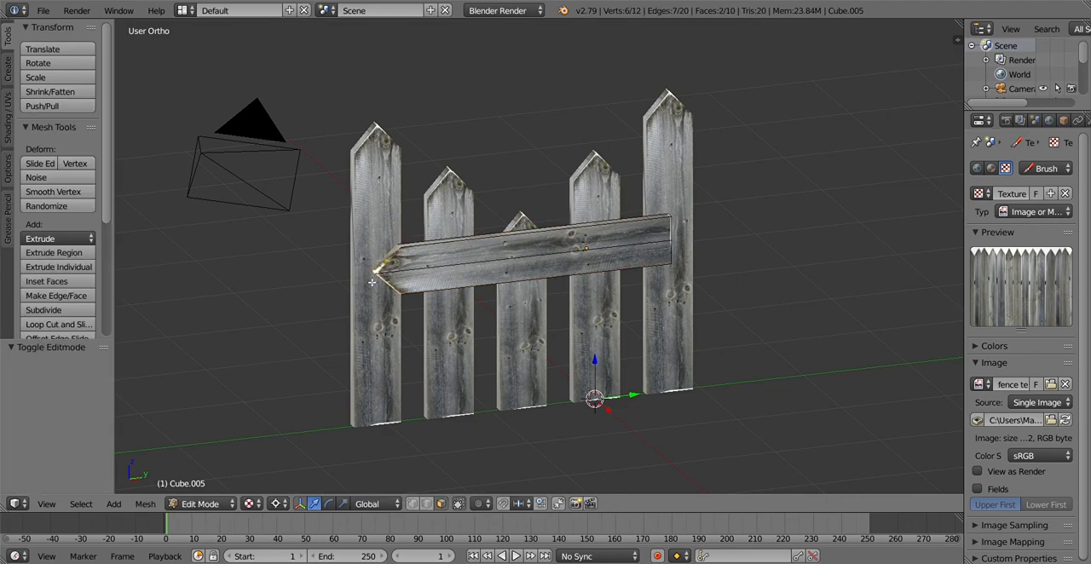
middle_click_drag(426, 324, 559, 360)
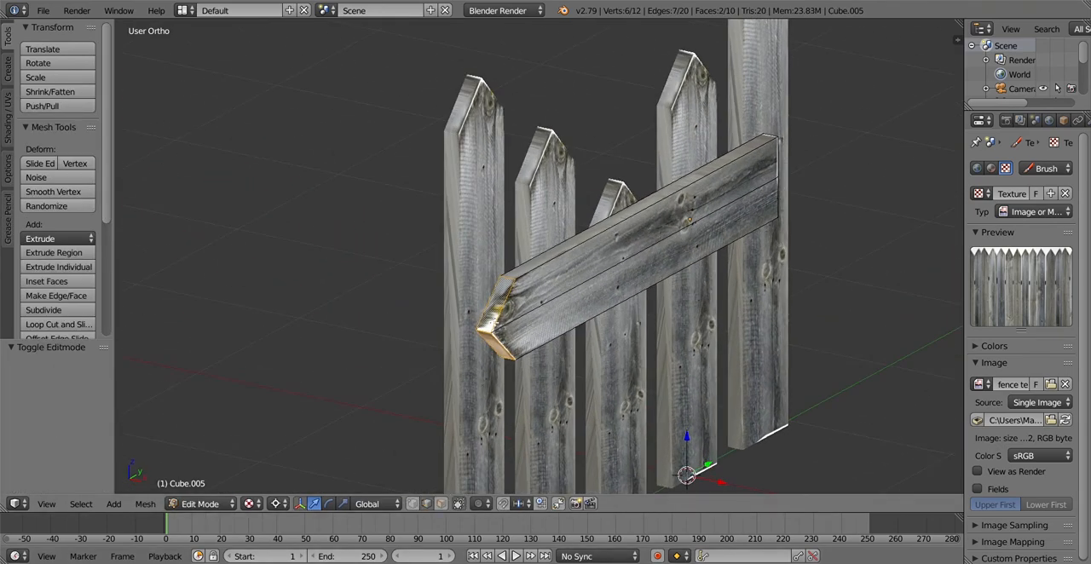
right_click(489, 334)
middle_click_drag(581, 359, 510, 359)
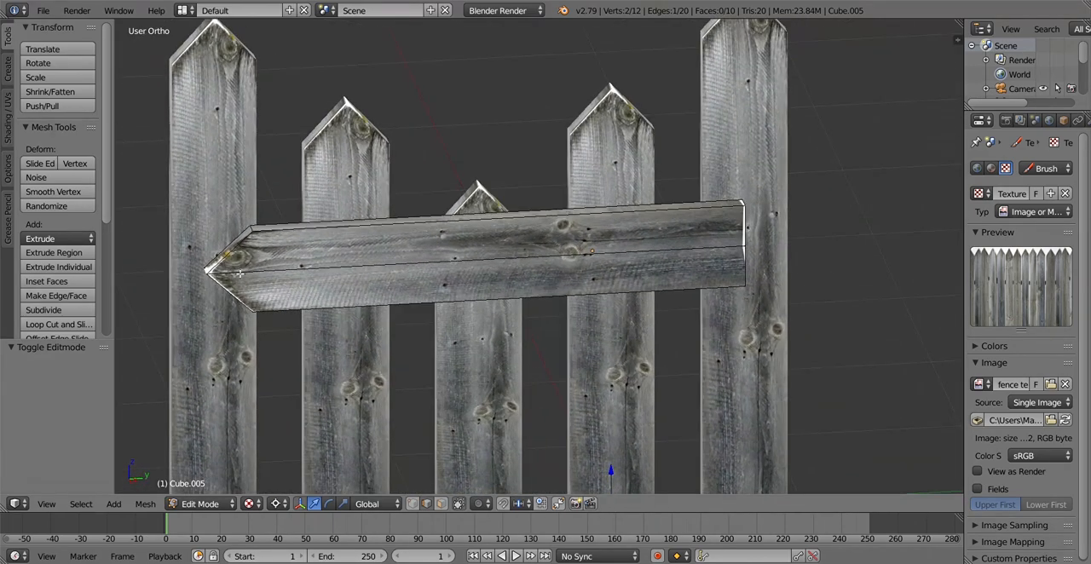
scroll(317, 300, "down", 5)
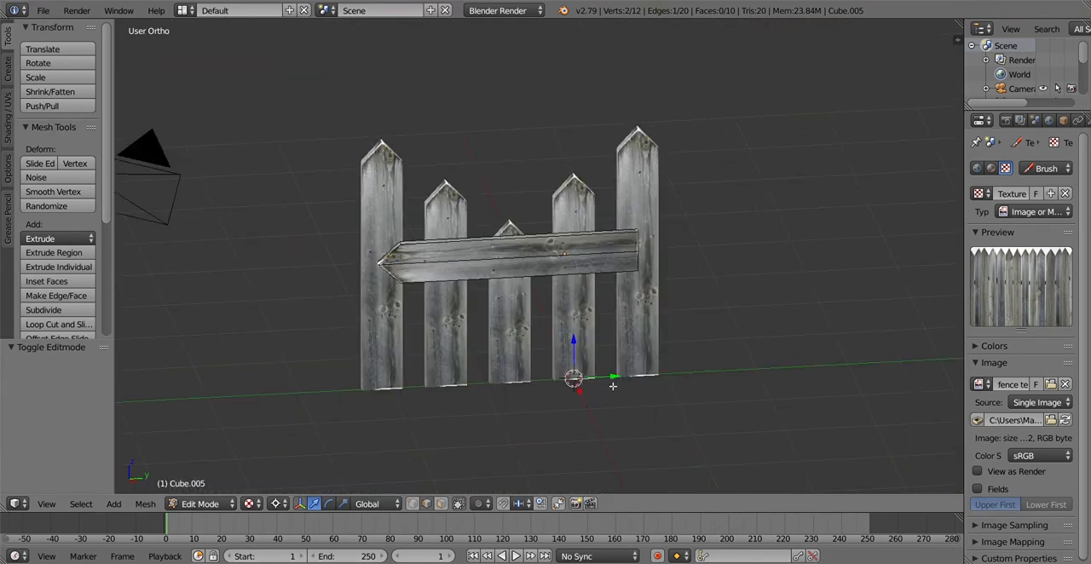
key("g")
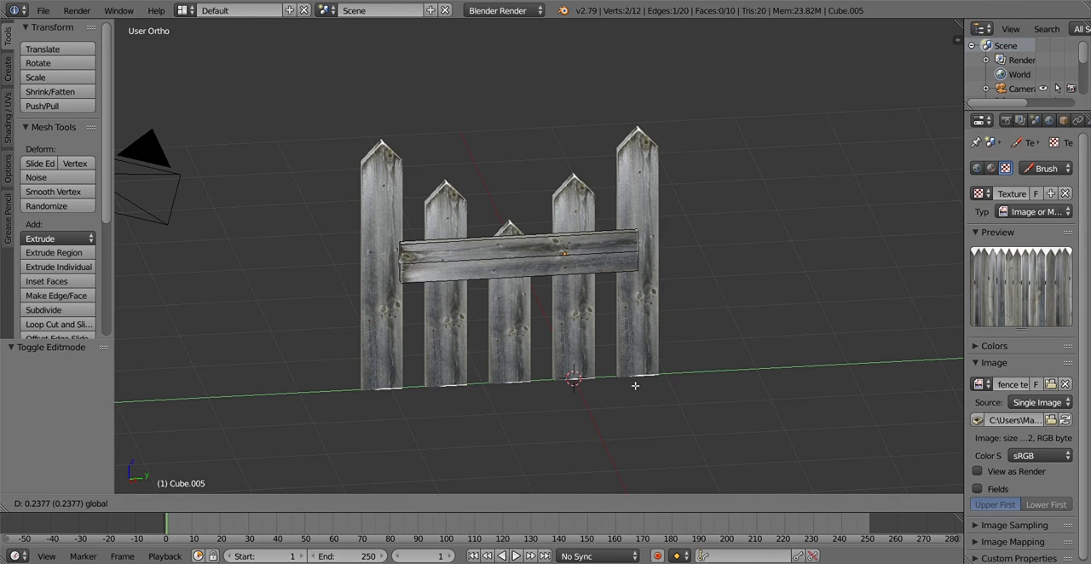
left_click(636, 386)
key("Tab")
Lower the horizontal rail by about 0.19 along the Z axis
middle_click_drag(778, 283, 741, 281)
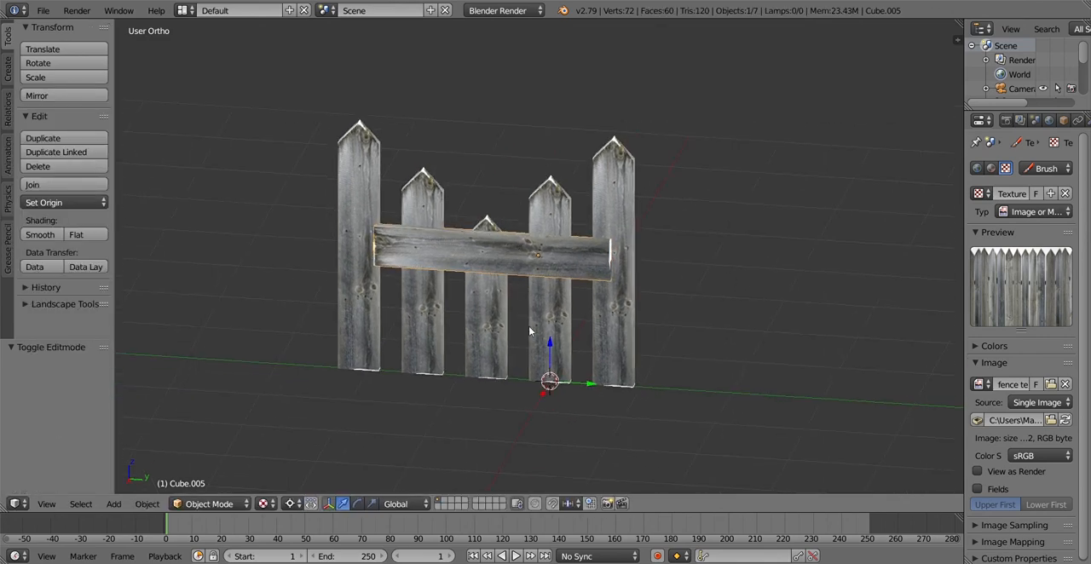
key("g")
key("z")
left_click(547, 356)
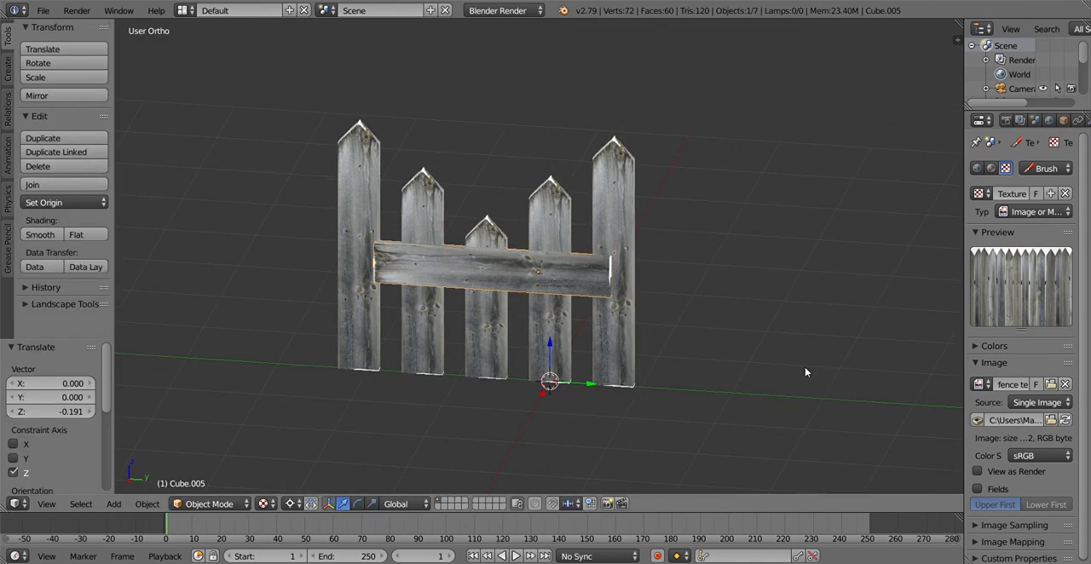
Make the horizontal rail thinner by scaling it to about 0.58 along the Z axis
key("s")
key("z")
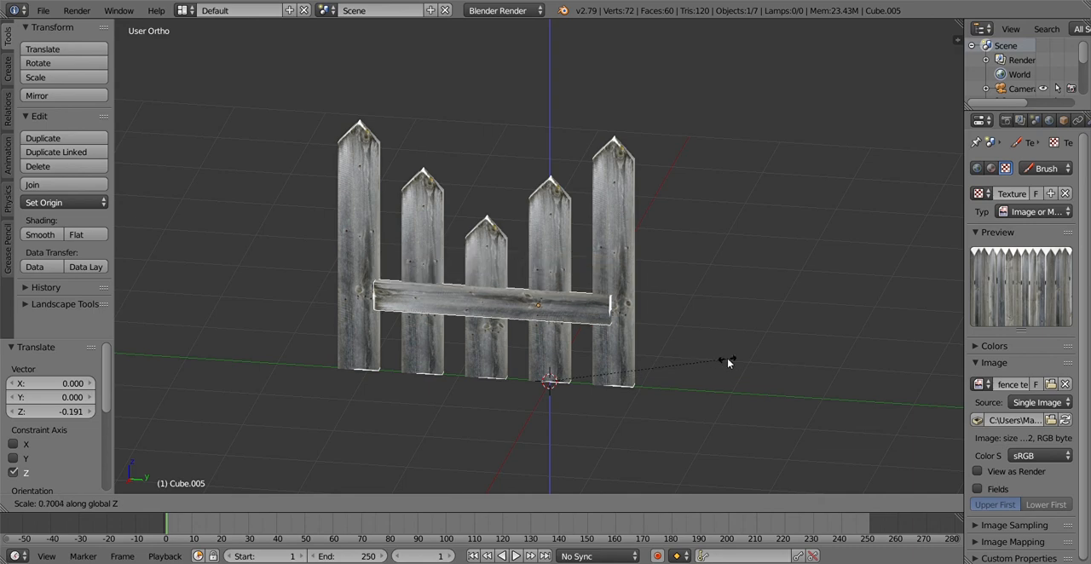
left_click(693, 362)
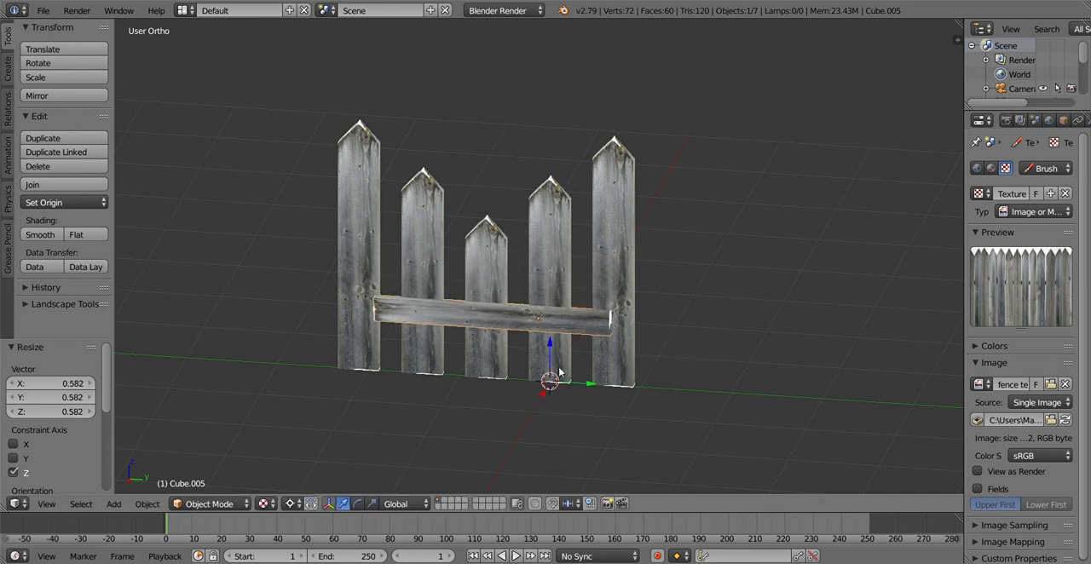
Lengthen the horizontal rail by scaling it about 1.218 along the Y axis, and position it to span across both end planks
key("g")
key("y")
left_click(658, 375)
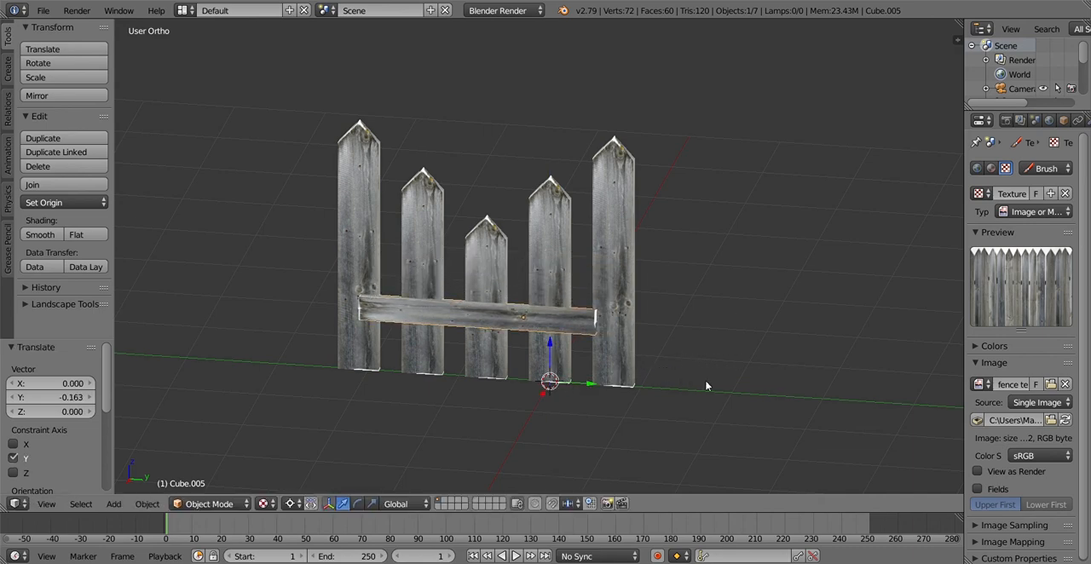
key("s")
key("y")
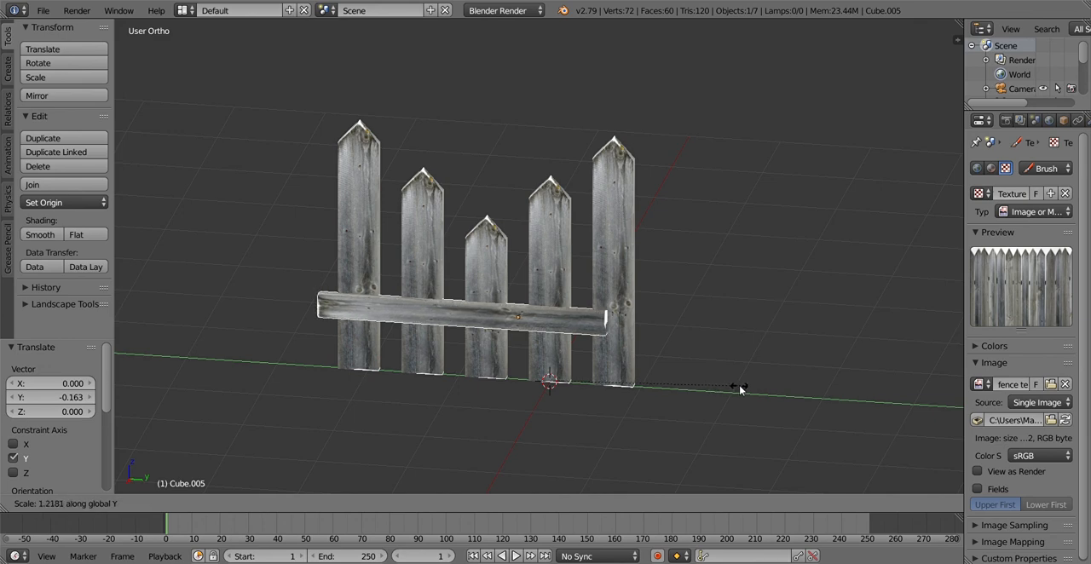
left_click(737, 387)
key("g")
key("y")
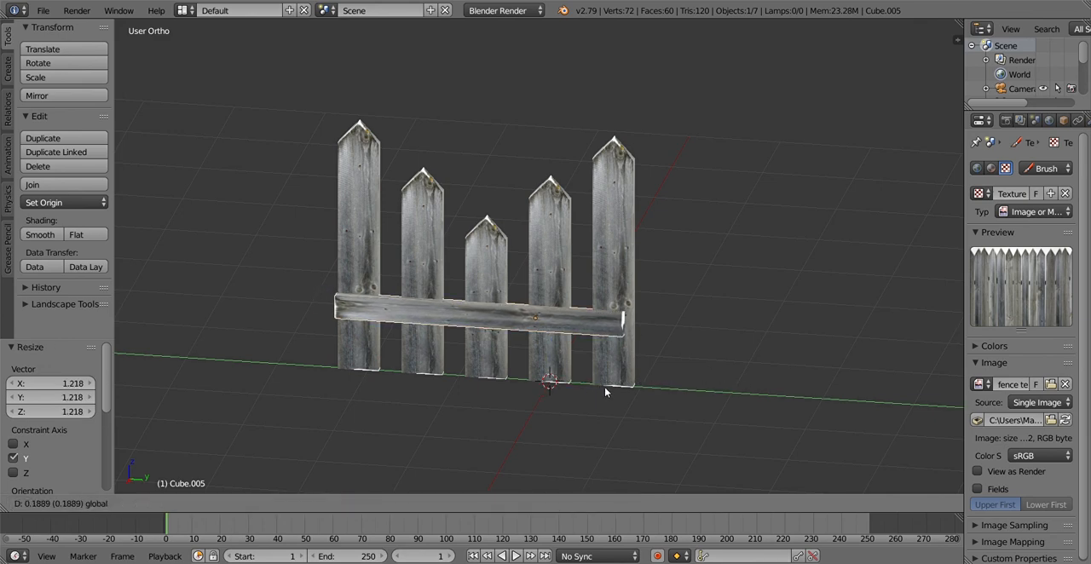
left_click(609, 388)
Lower the rail by about 0.46 along the Z axis and place a duplicate about 0.7 above it as a second rail
left_click_drag(552, 347, 548, 386)
key("shift+d")
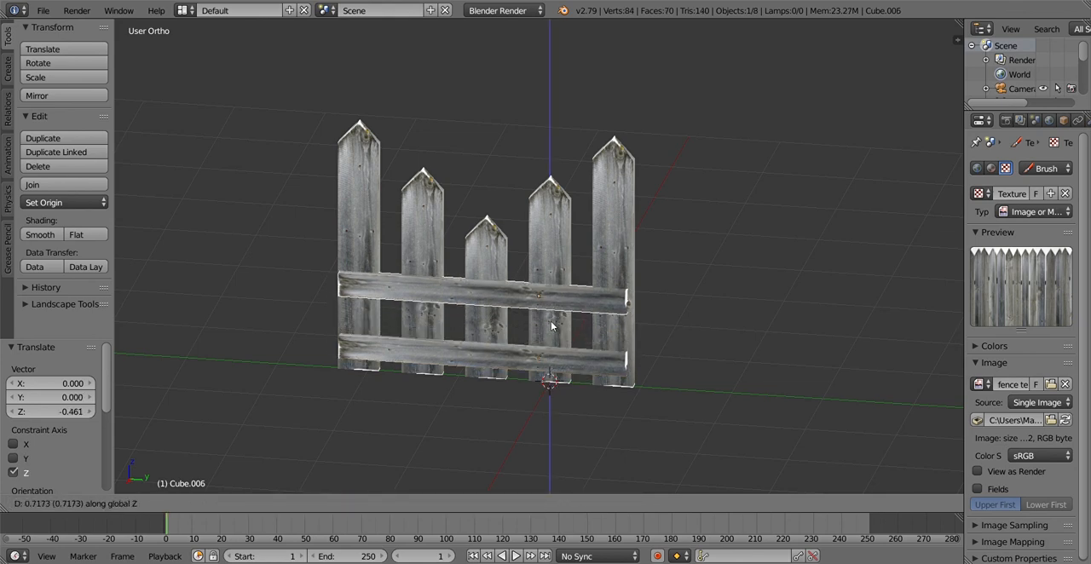
left_click(548, 329)
Examine the fence from behind to check how both rails sit against the planks
middle_click_drag(595, 346, 608, 367)
key("Tab")
key("Tab")
middle_click_drag(657, 338, 628, 299)
scroll(631, 376, "up", 2)
scroll(638, 387, "up", 2)
middle_click_drag(626, 334, 644, 360, "shift")
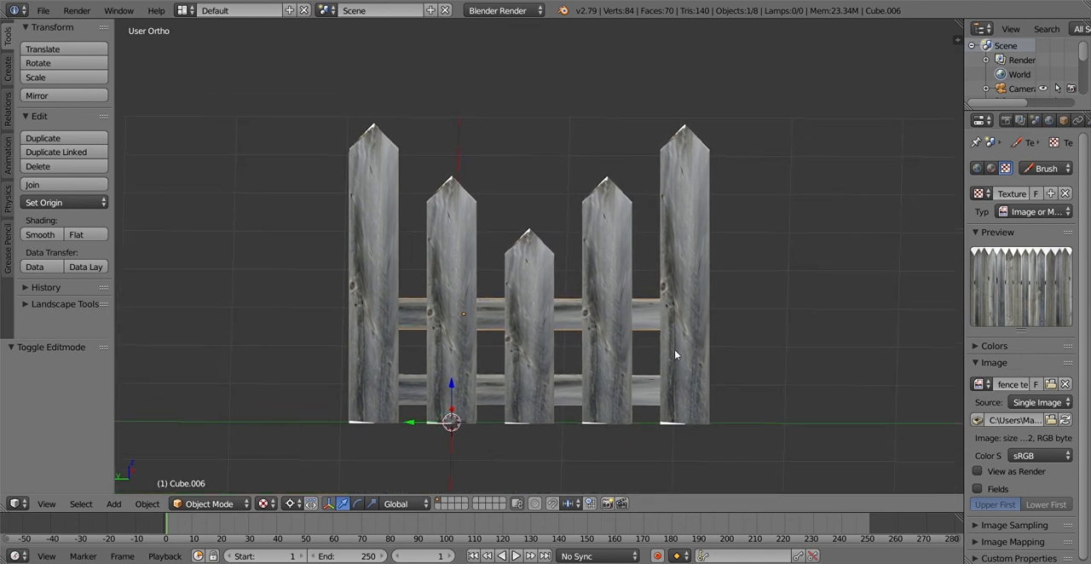